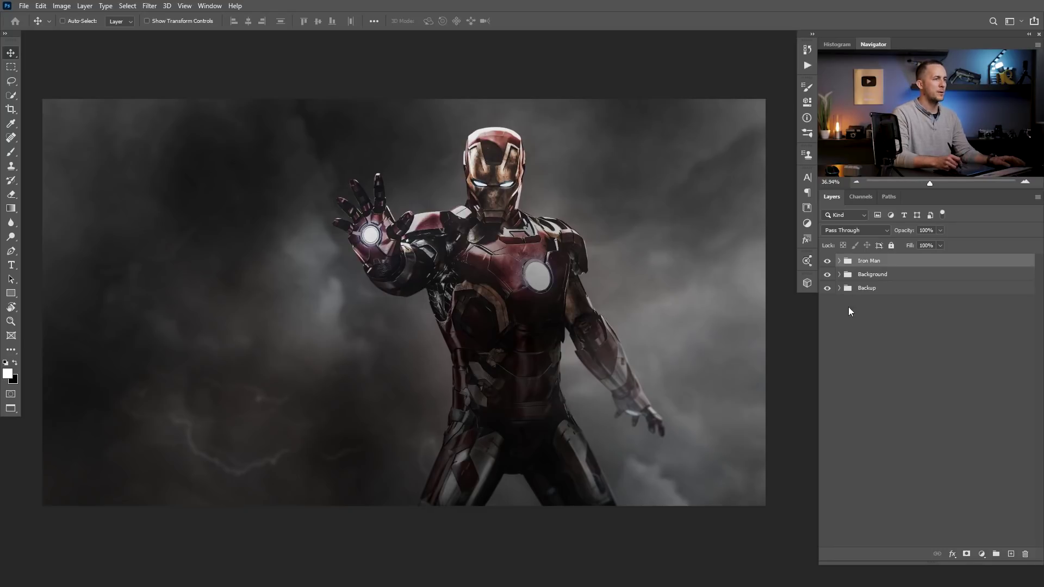
Hide the Iron Man and Background groups to preview the composite, then restore the stormy background.
click(827, 274)
click(828, 261)
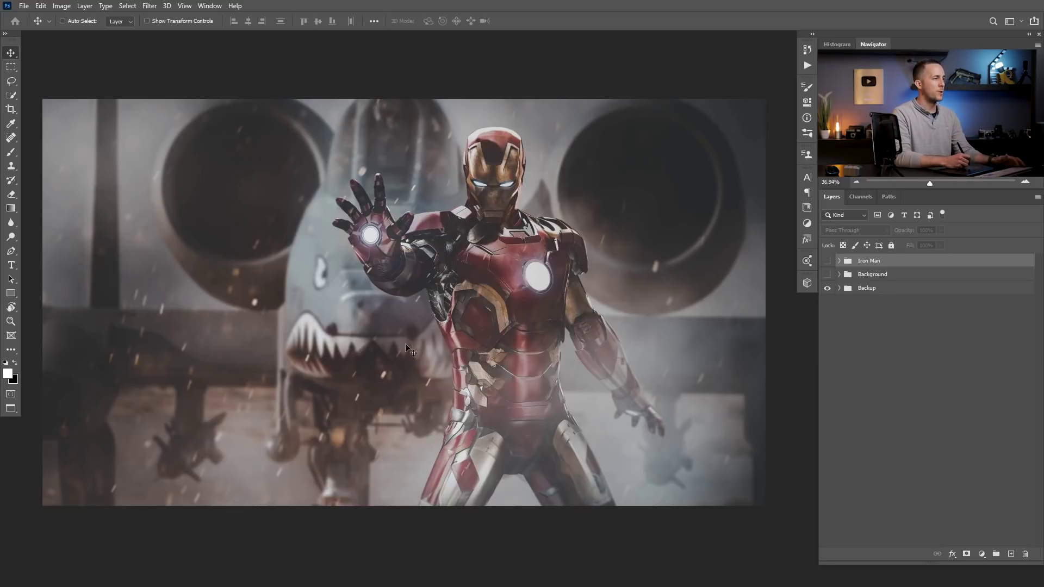
click(827, 275)
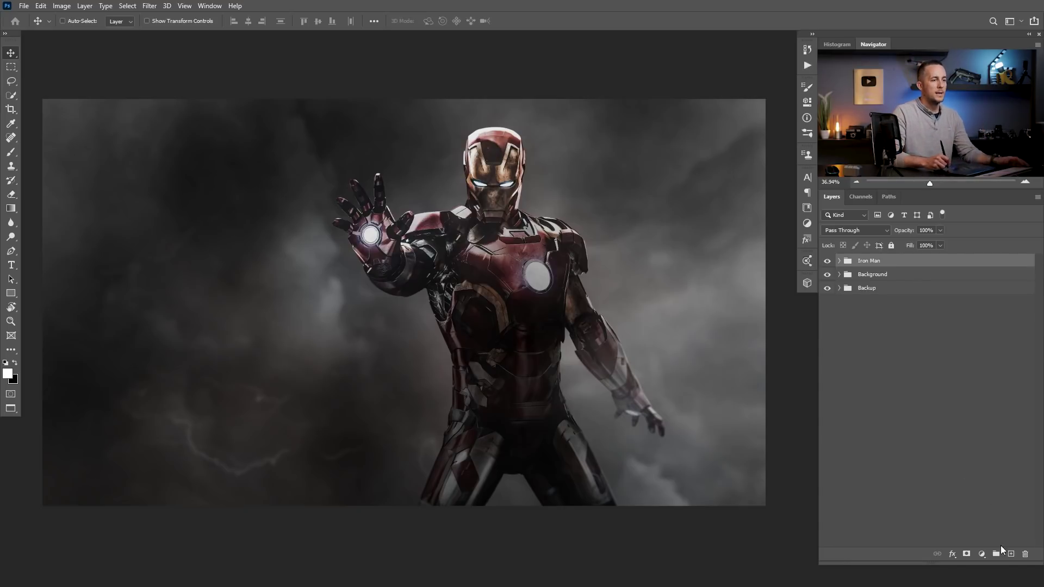
Add a new beam layer and draw a Pen path from Iron Man's left eye to the image's bottom edge.
click(1011, 555)
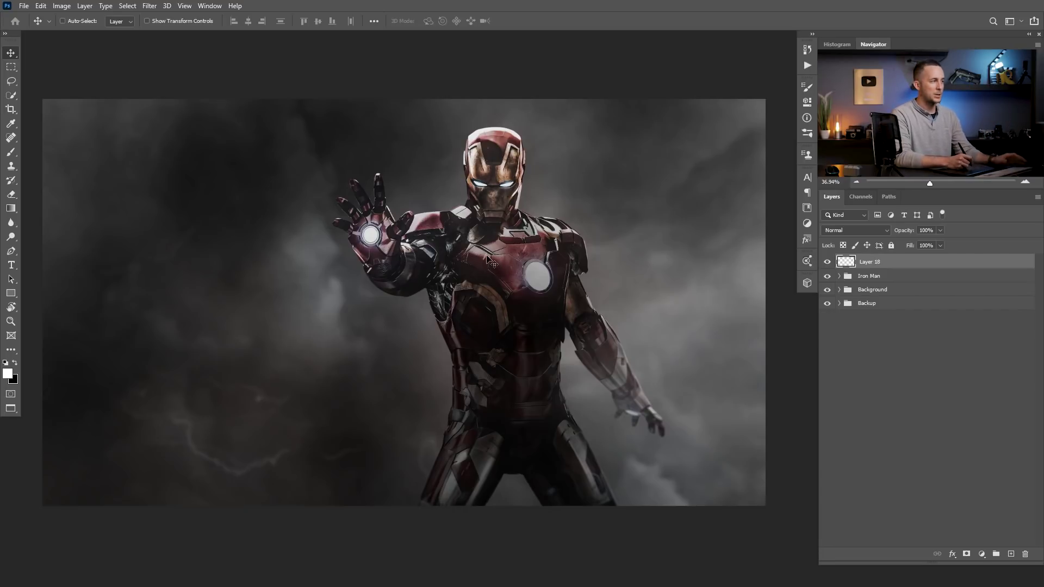
key(p)
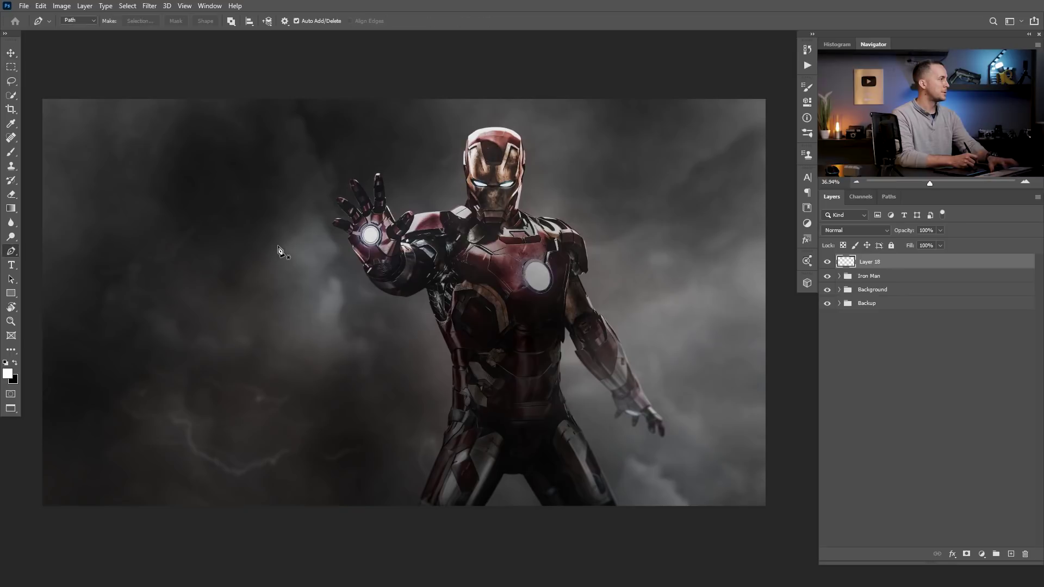
scroll(468, 186, up, 4)
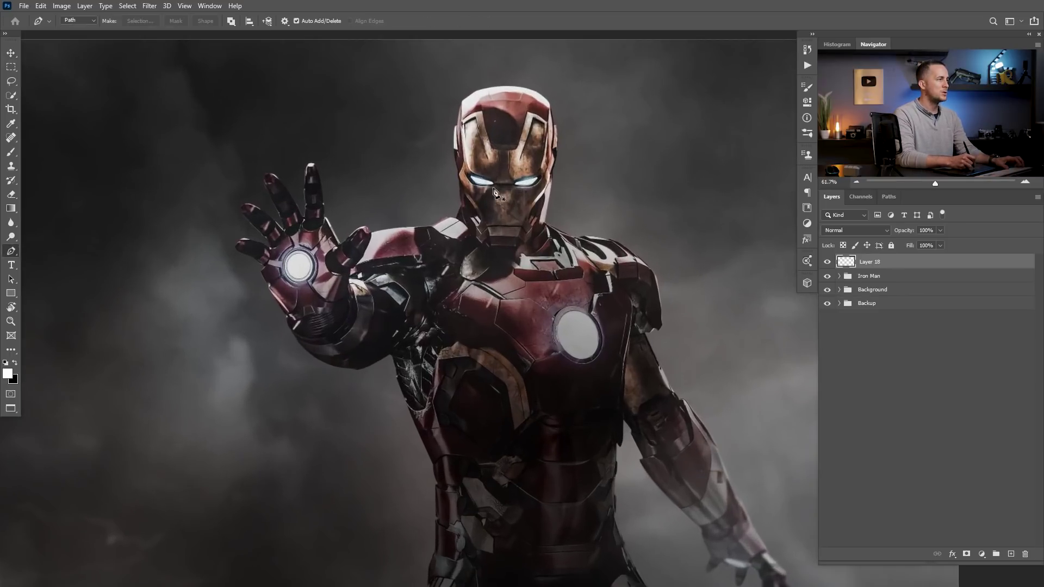
scroll(479, 186, up, 3)
click(483, 183)
scroll(426, 457, down, 6)
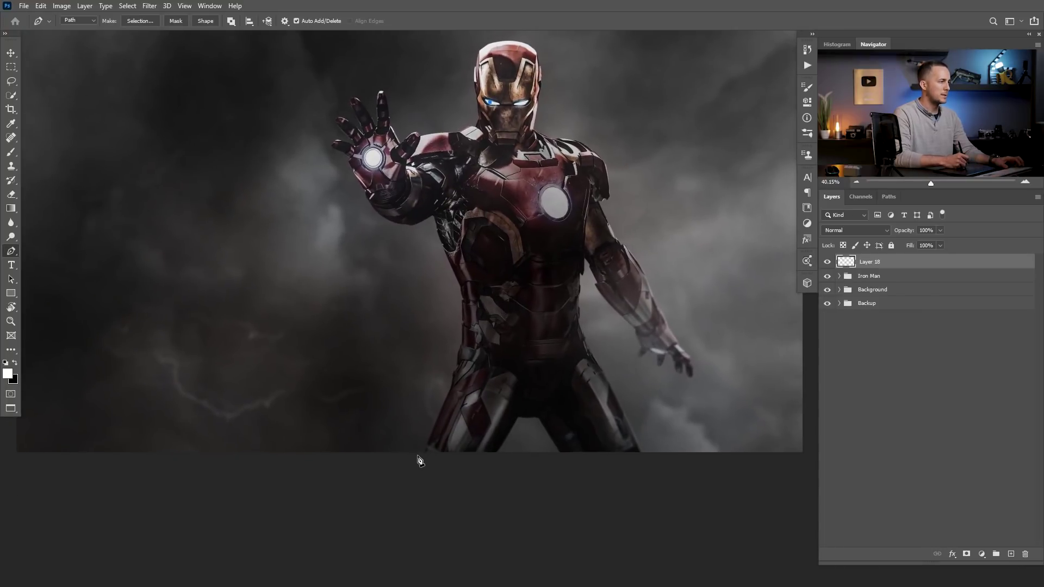
click(418, 453)
ctrl+click(429, 456)
Close the narrow strip with a point beside the eye and turn the path into a selection.
click(417, 458)
scroll(492, 105, up, 5)
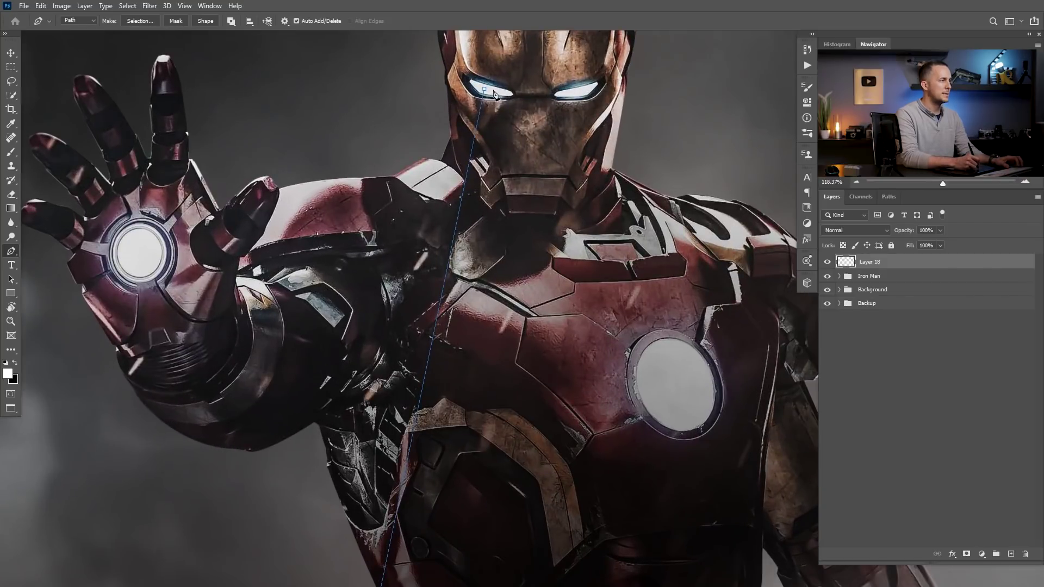
click(493, 90)
scroll(488, 93, down, 4)
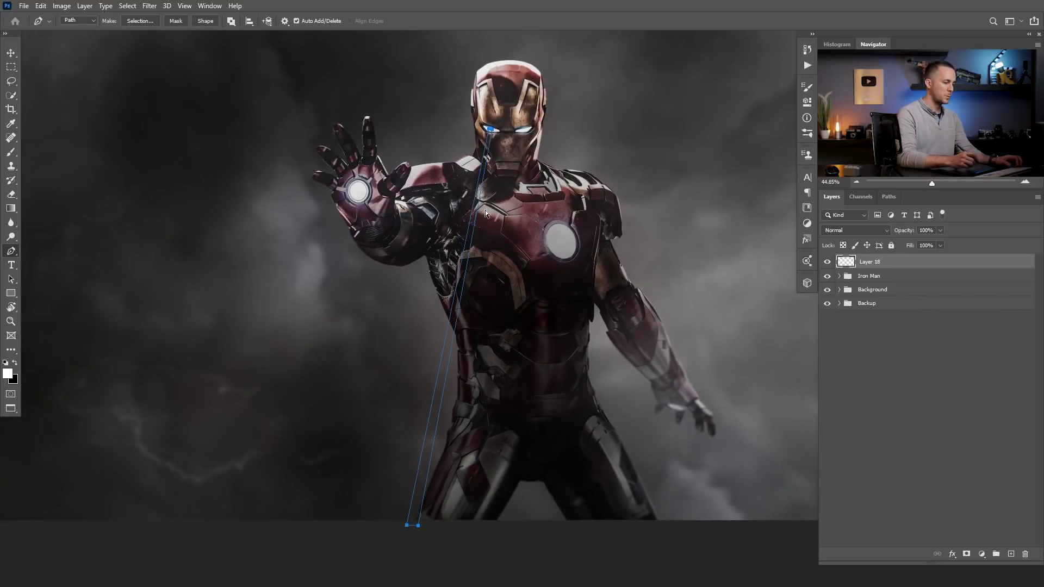
key(ctrl+Return)
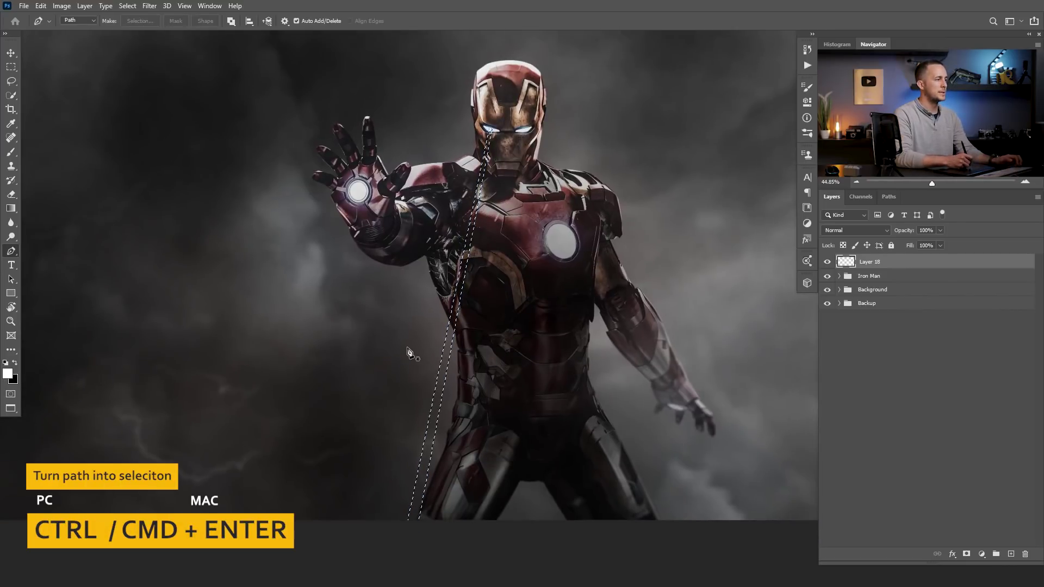
Fill the beam selection with a light pink foreground colour and deselect it.
key(i)
click(8, 373)
drag(550, 110, 615, 209)
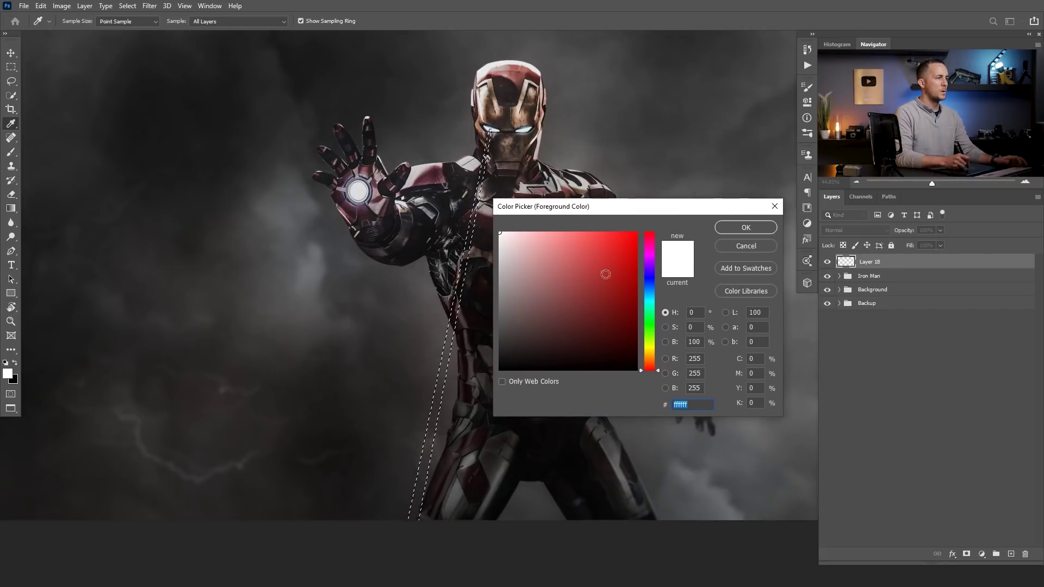
mouse_move(601, 268)
mouse_down()
mouse_move(547, 234)
mouse_move(573, 237)
mouse_move(542, 231)
mouse_up()
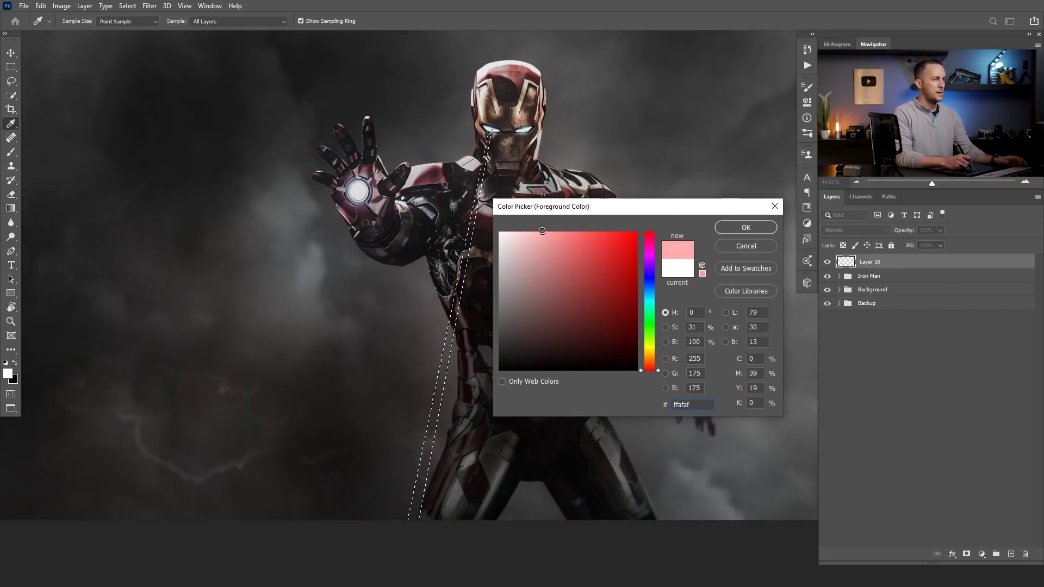
click(745, 228)
key(p)
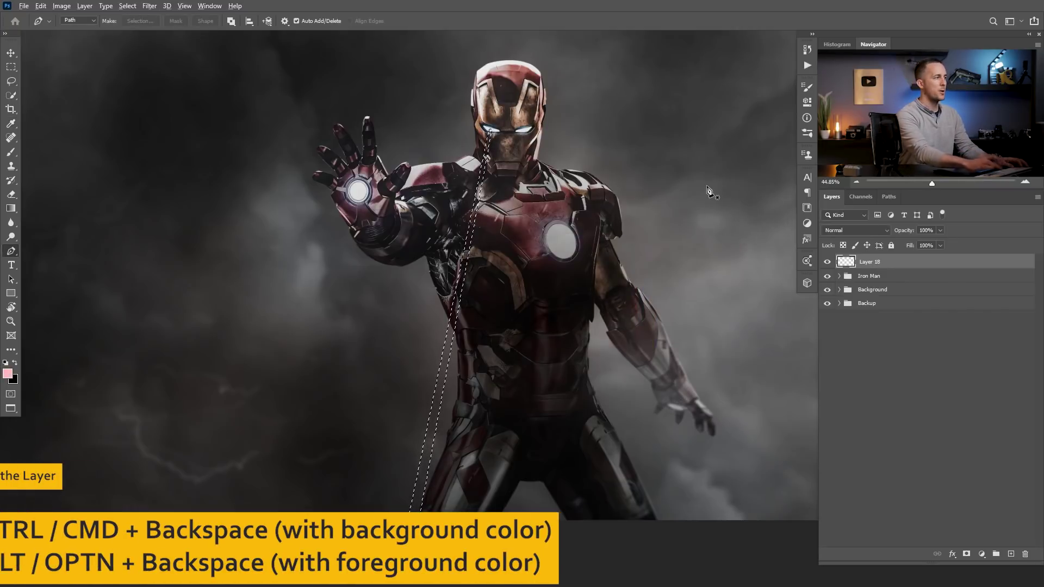
key(alt+BackSpace)
key(ctrl+d)
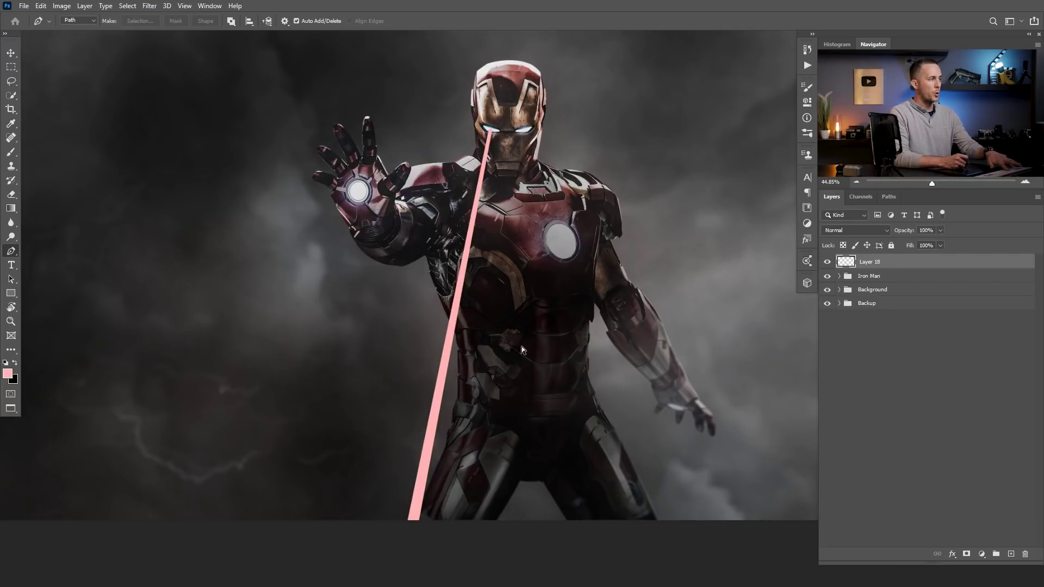
Duplicate the pink beam, then move, rotate and skew the copy onto the right eye.
key(ctrl+j)
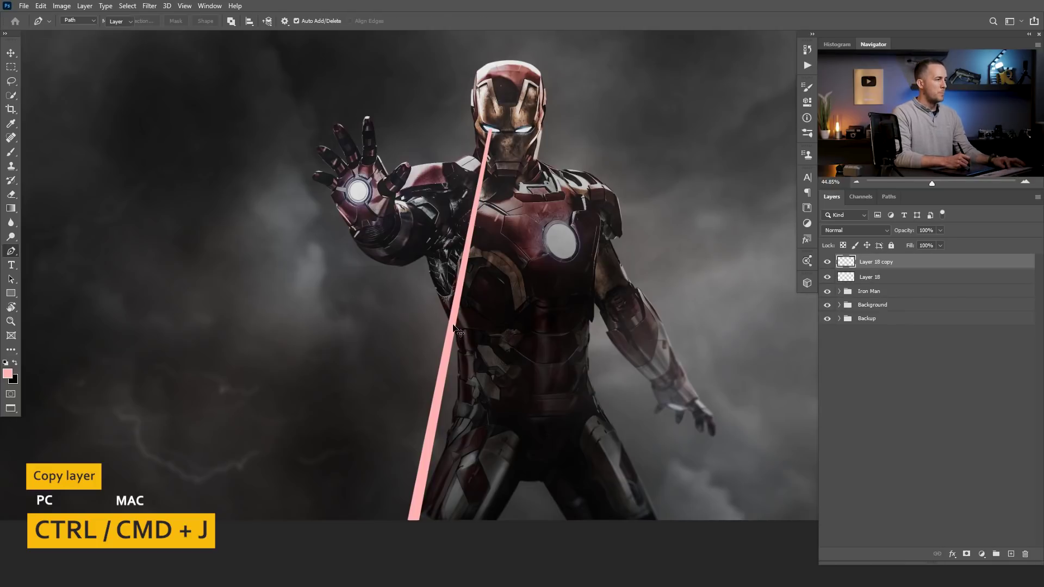
key(v)
drag(452, 330, 499, 332)
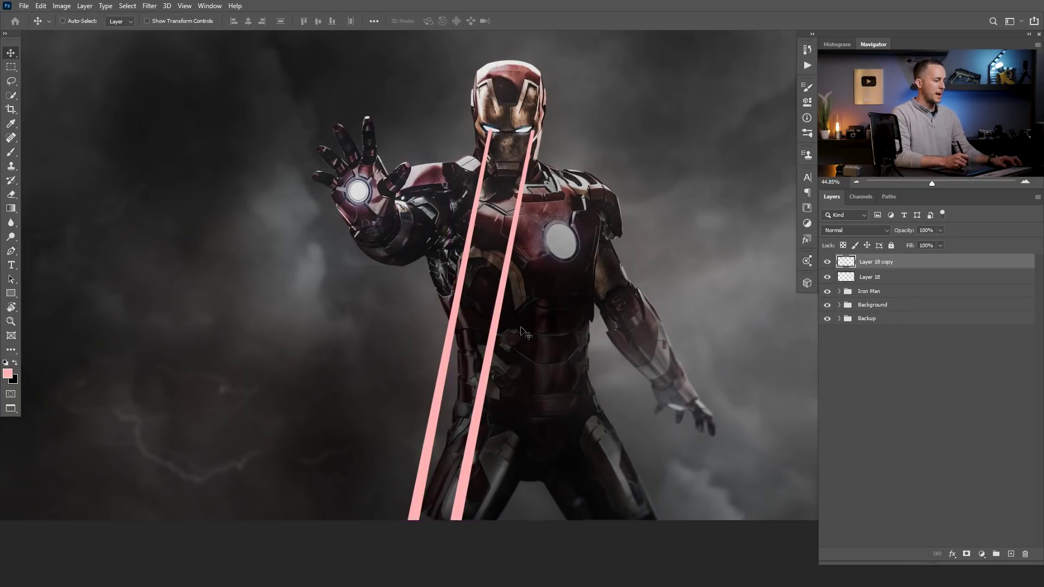
key(ctrl+t)
drag(563, 199, 536, 188)
drag(484, 246, 519, 249)
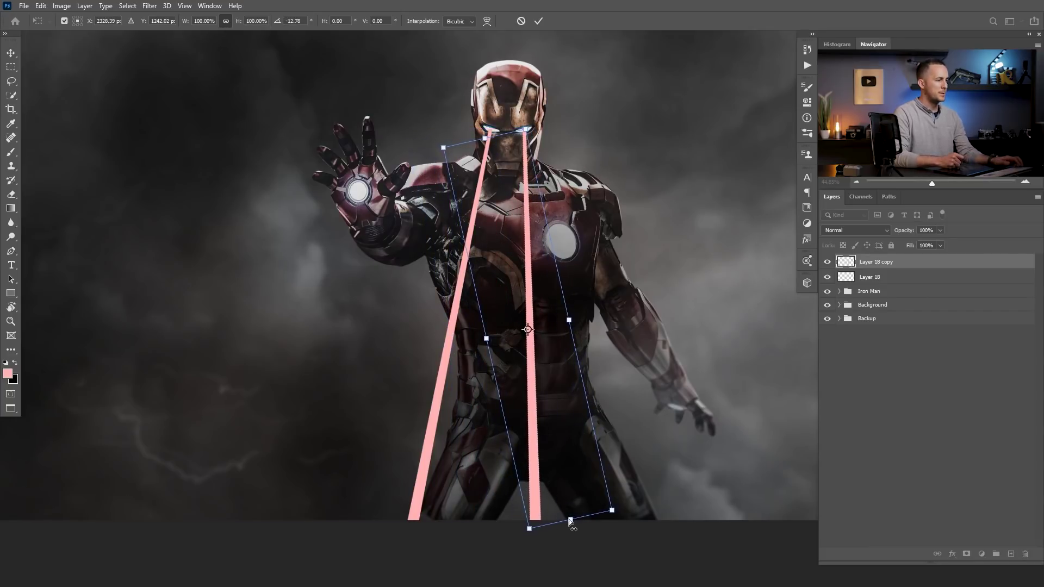
drag(571, 521, 565, 522)
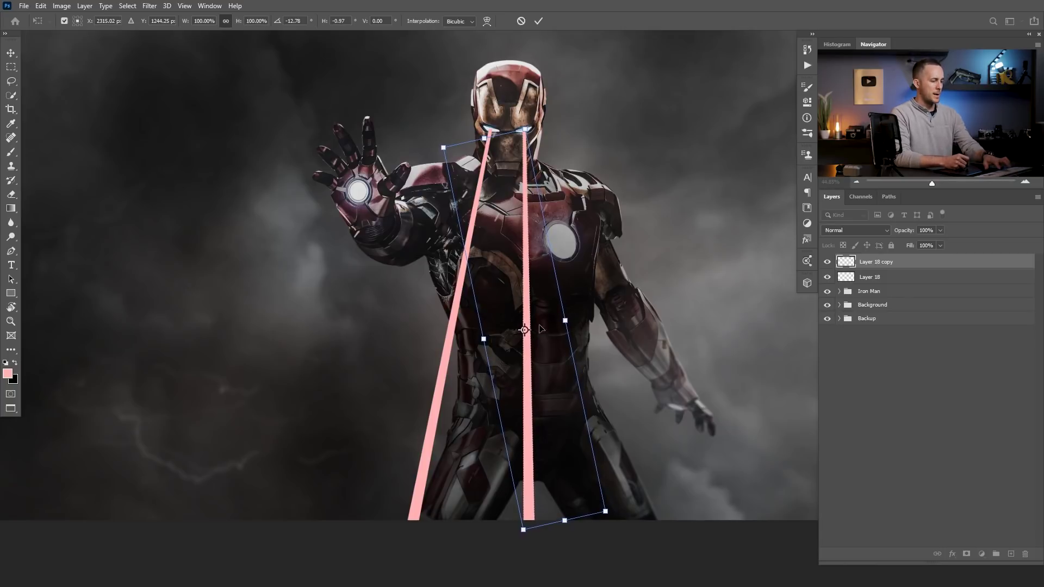
key(Return)
mouse_move(520, 145)
mouse_down()
mouse_move(553, 141)
mouse_move(536, 146)
mouse_up()
scroll(534, 145, down, 8)
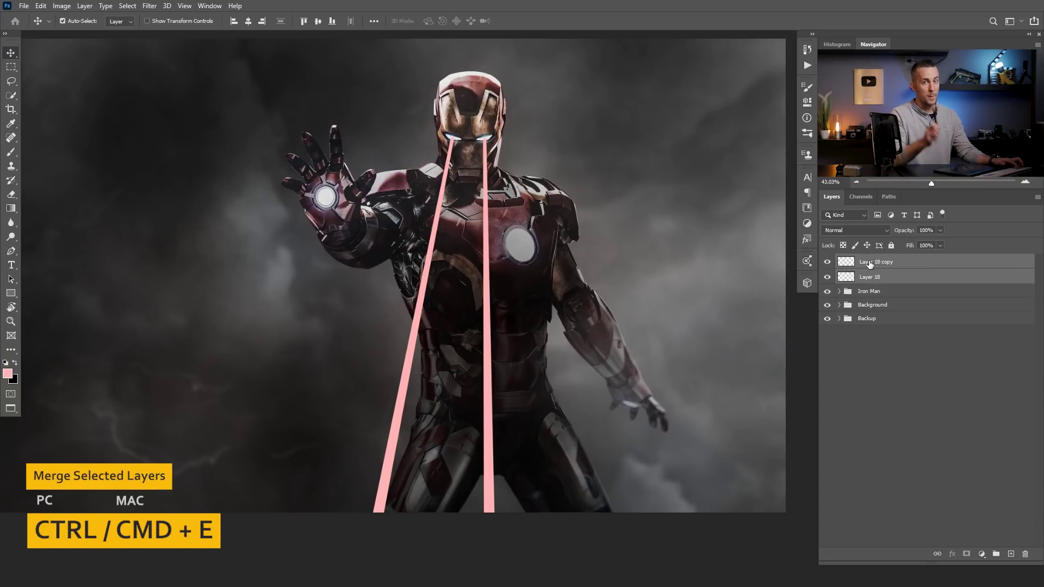
Merge the two beam layers and try a 10 px Gaussian Blur, then cancel it.
key(ctrl+e)
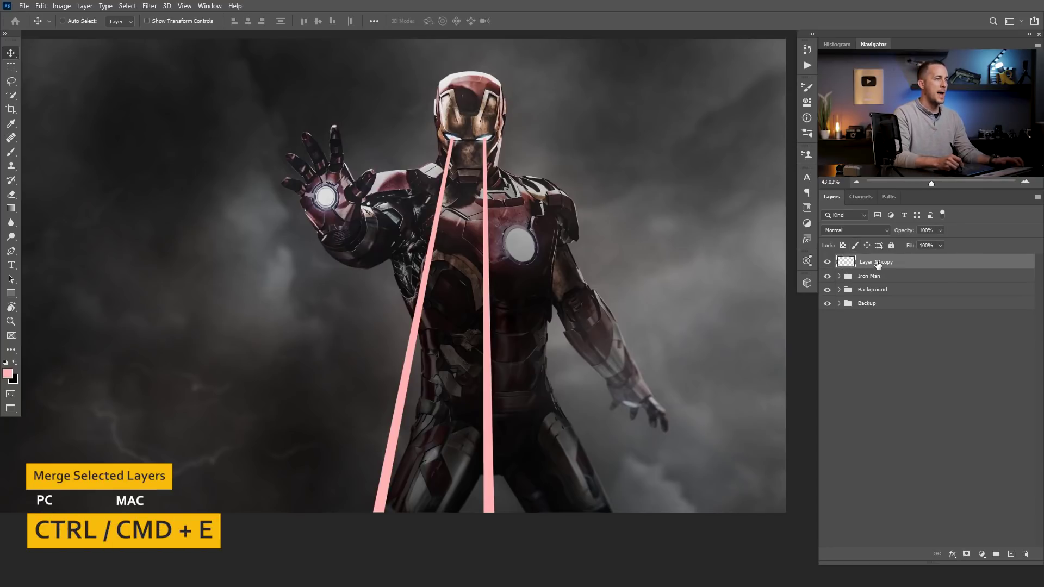
click(151, 9)
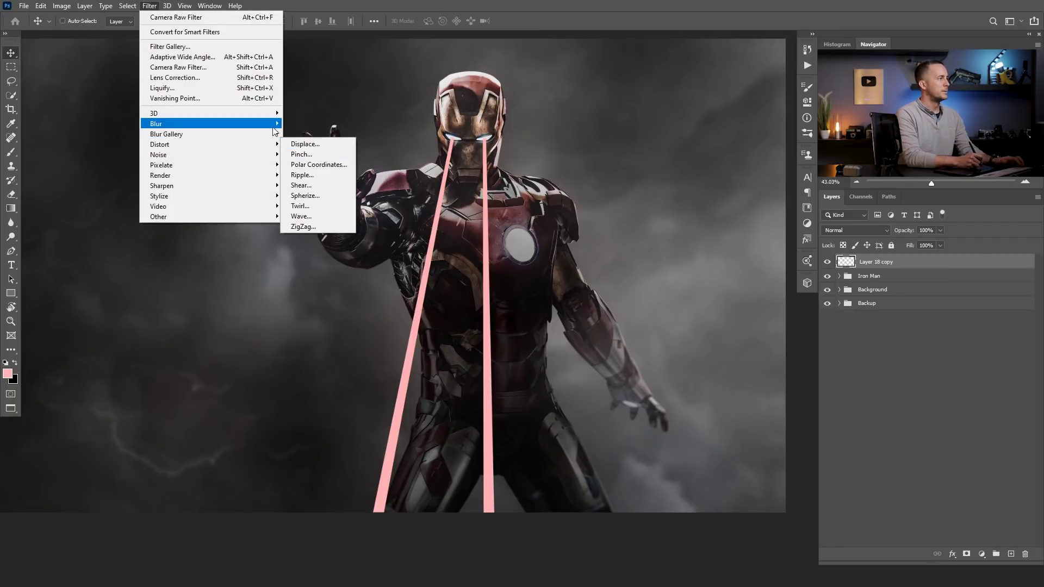
mouse_move(275, 126)
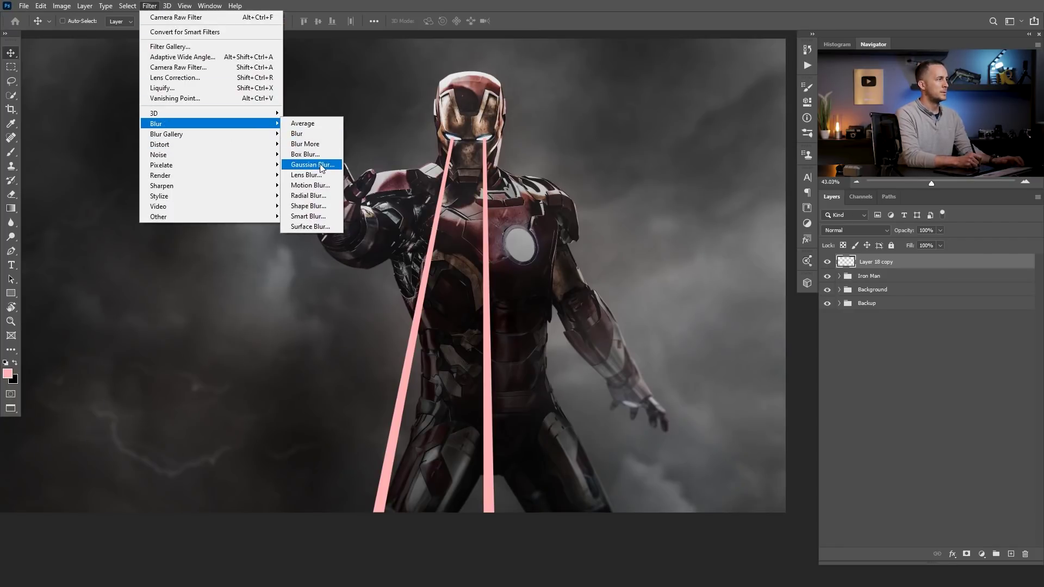
click(332, 165)
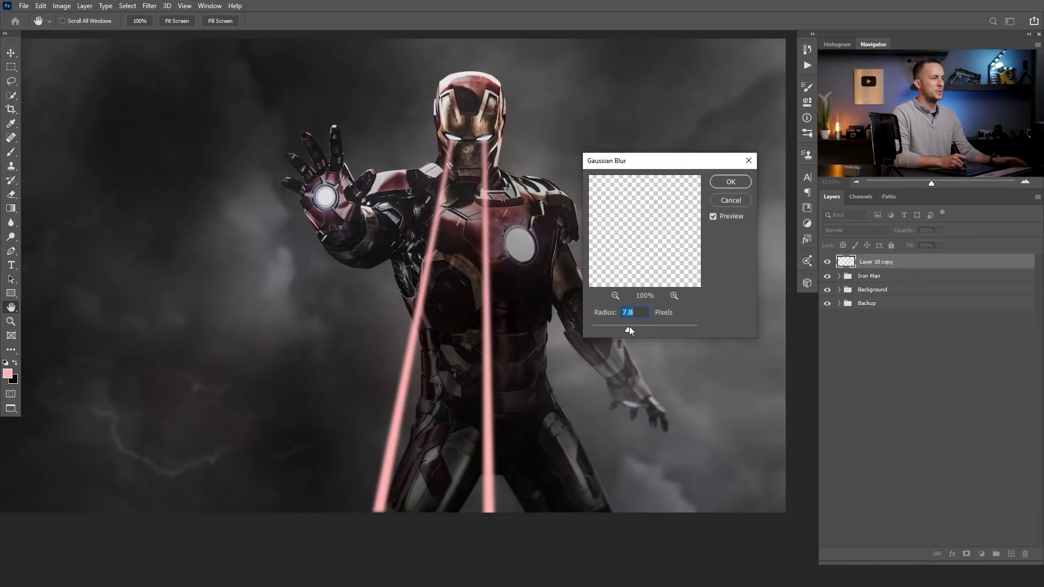
drag(628, 328, 634, 329)
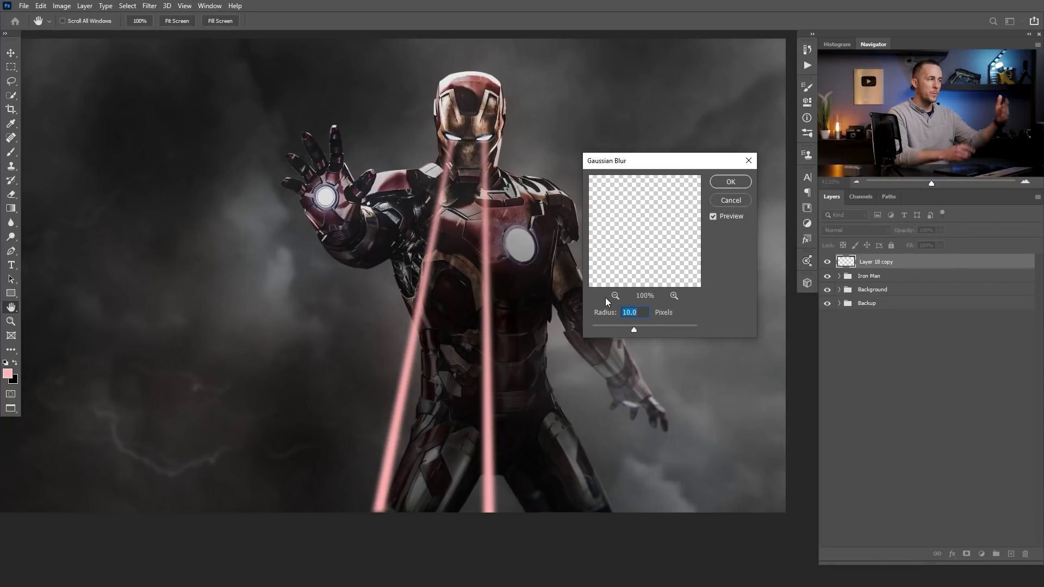
click(735, 201)
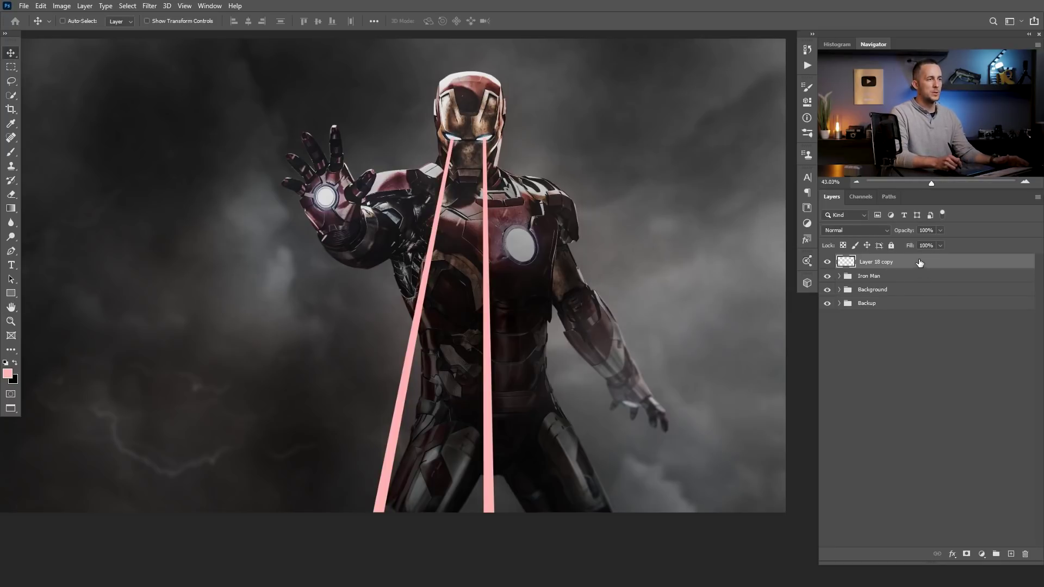
Convert the beam layer to a smart object and apply Gaussian Blur as a smart filter.
right_click(920, 263)
click(830, 270)
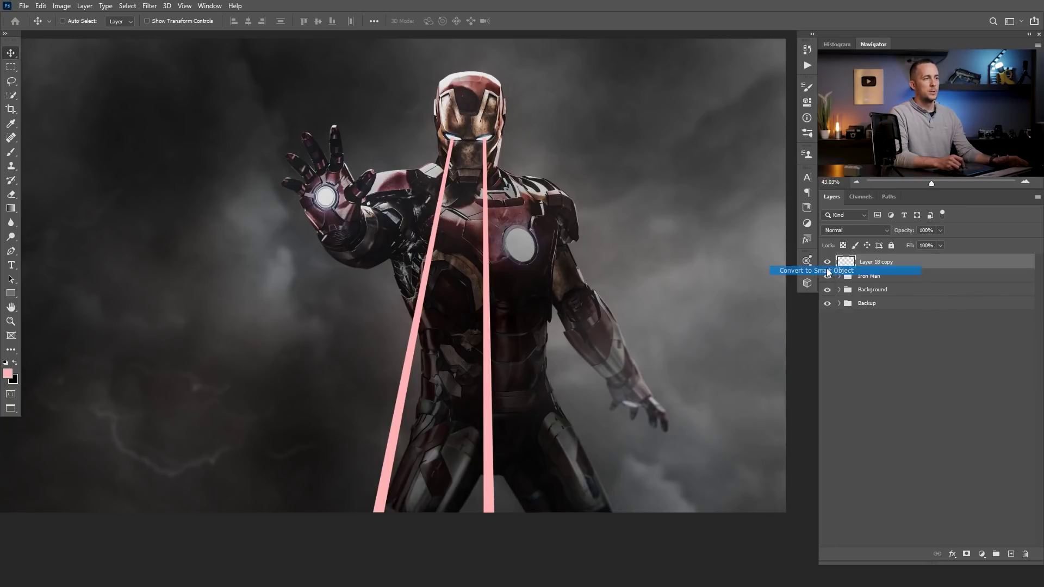
click(149, 5)
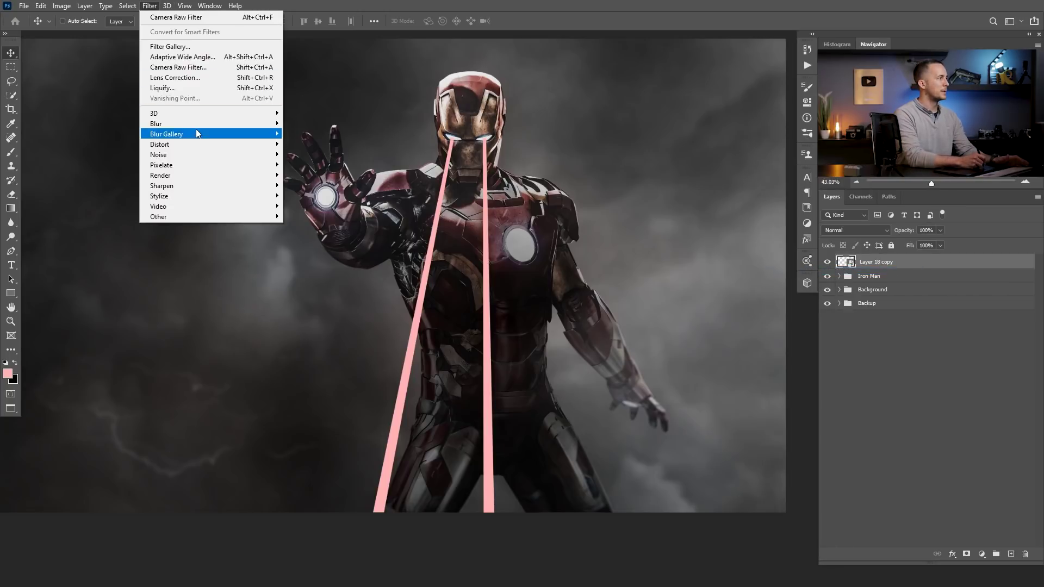
mouse_move(203, 124)
click(312, 164)
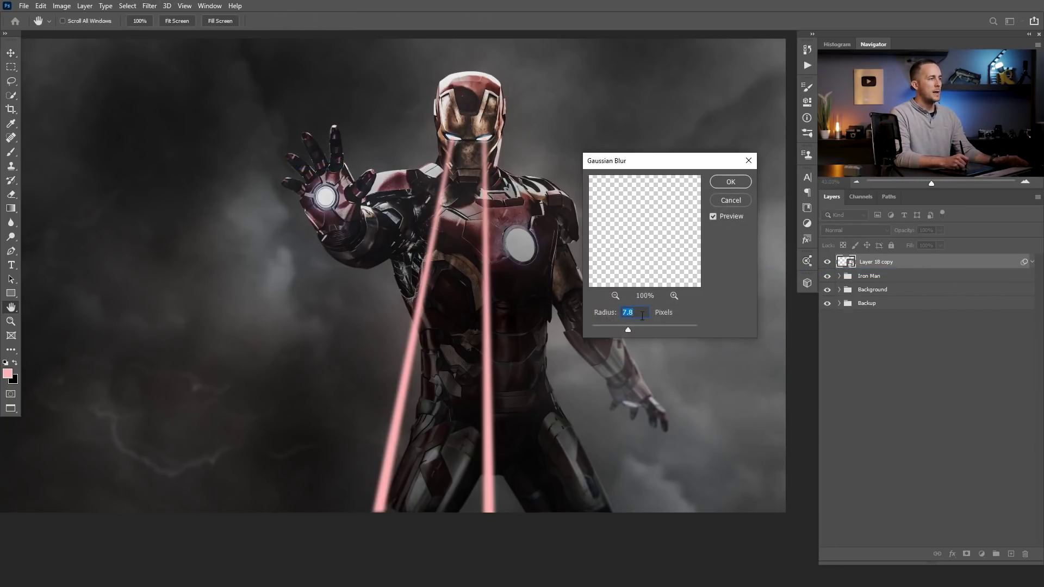
click(731, 182)
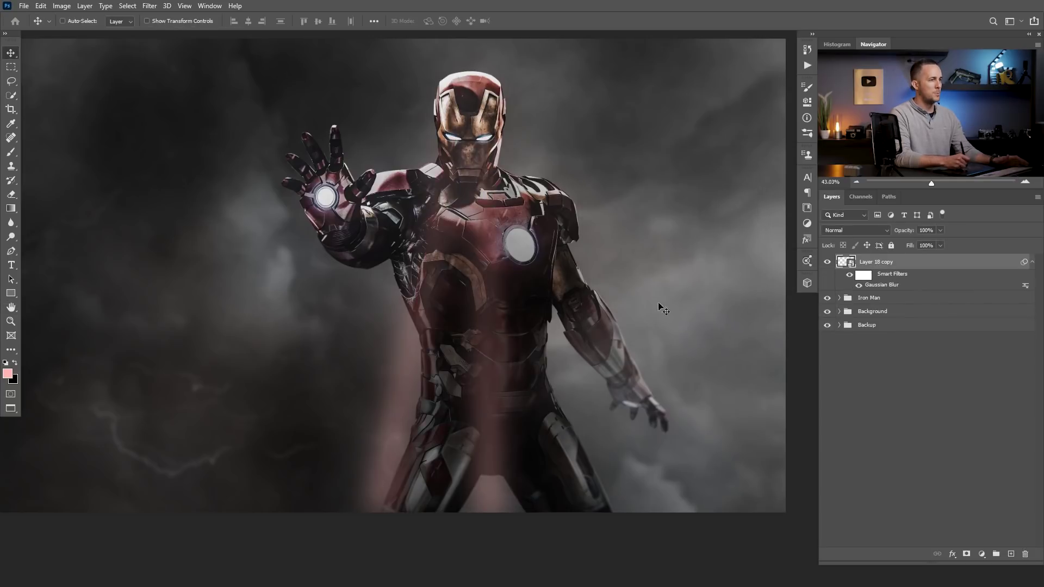
Reopen the Gaussian Blur smart filter and set the radius to about 8 pixels.
double_click(888, 285)
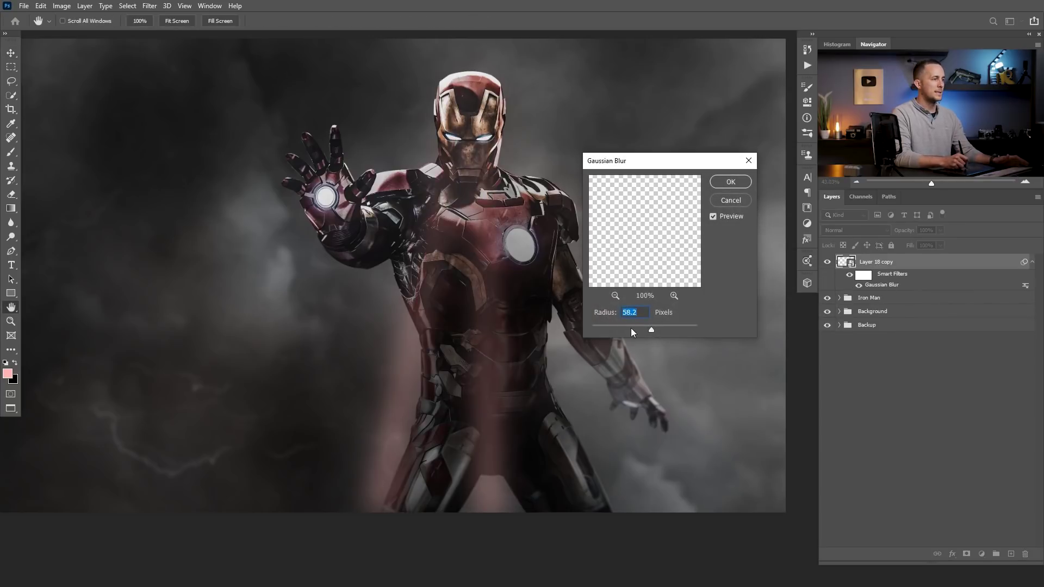
click(628, 328)
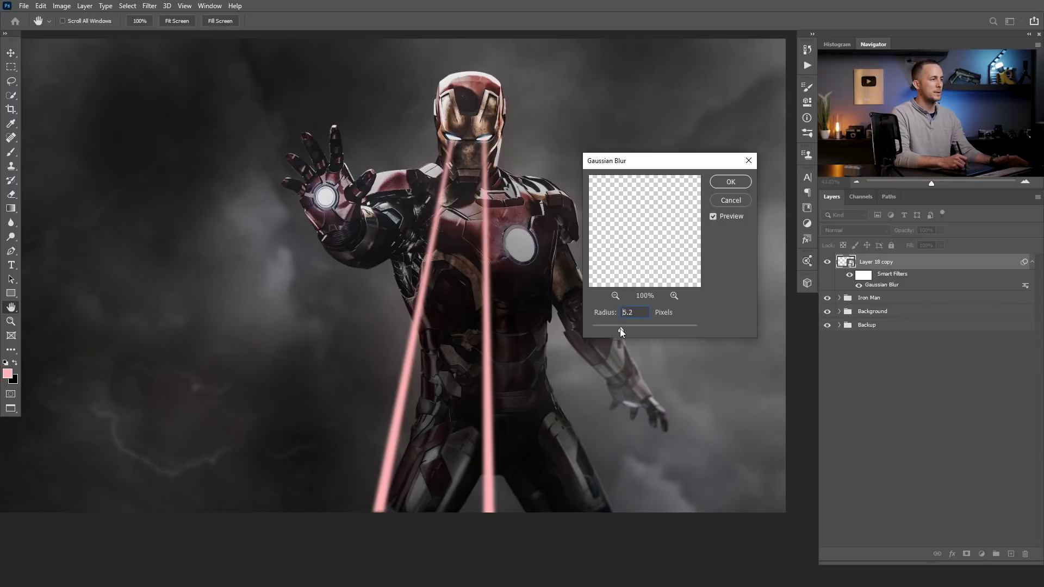
drag(620, 332, 632, 332)
click(734, 181)
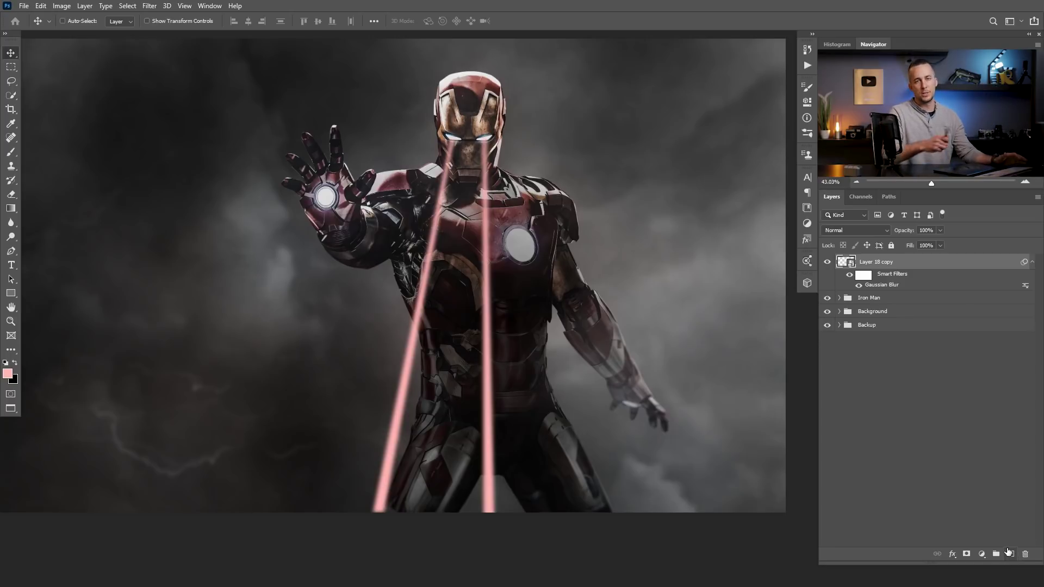
Add a new Linear Dodge (Add) layer with dark red #570000 as the foreground colour.
click(1009, 554)
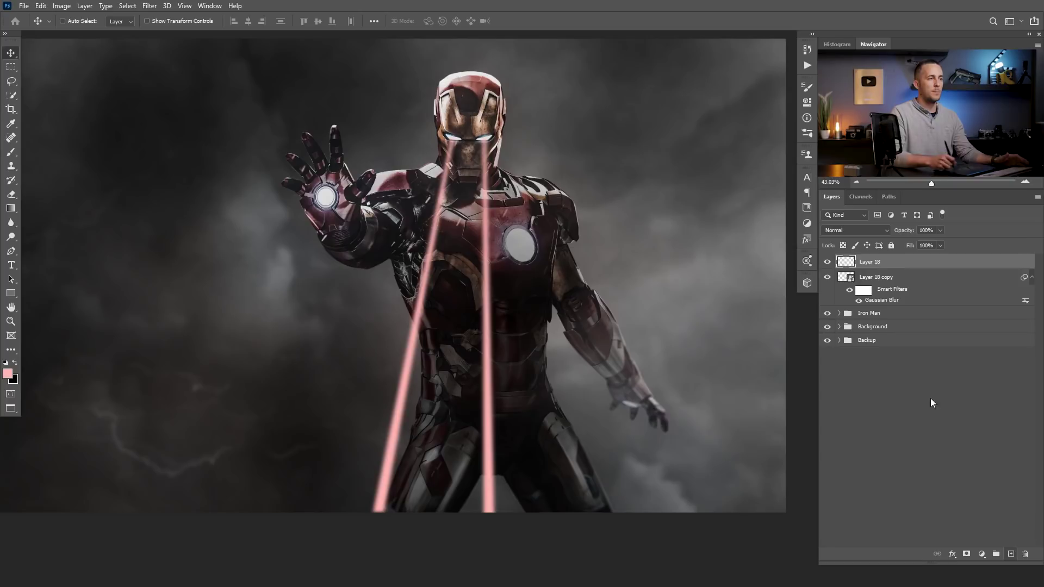
click(865, 230)
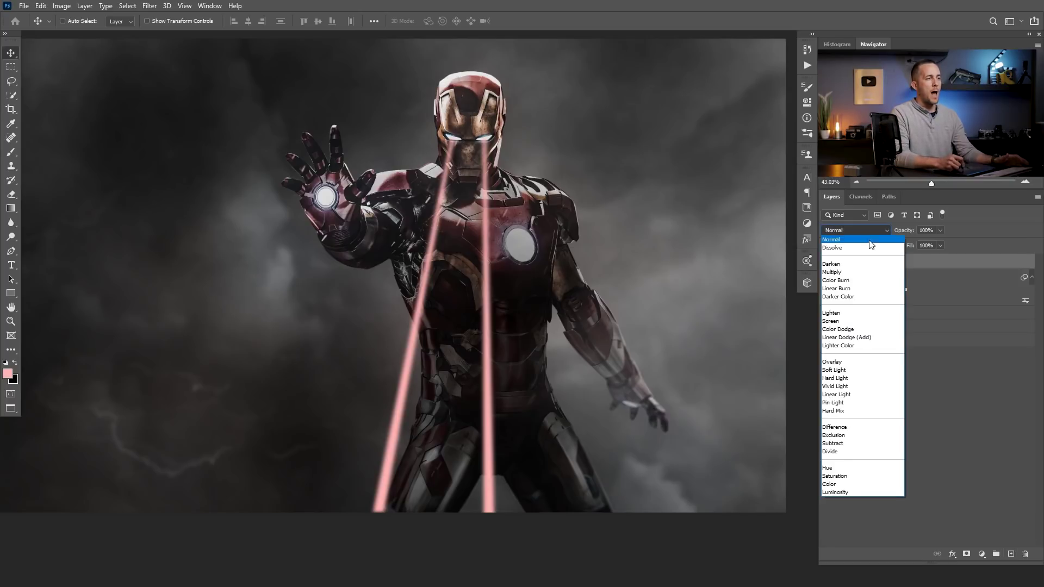
click(851, 341)
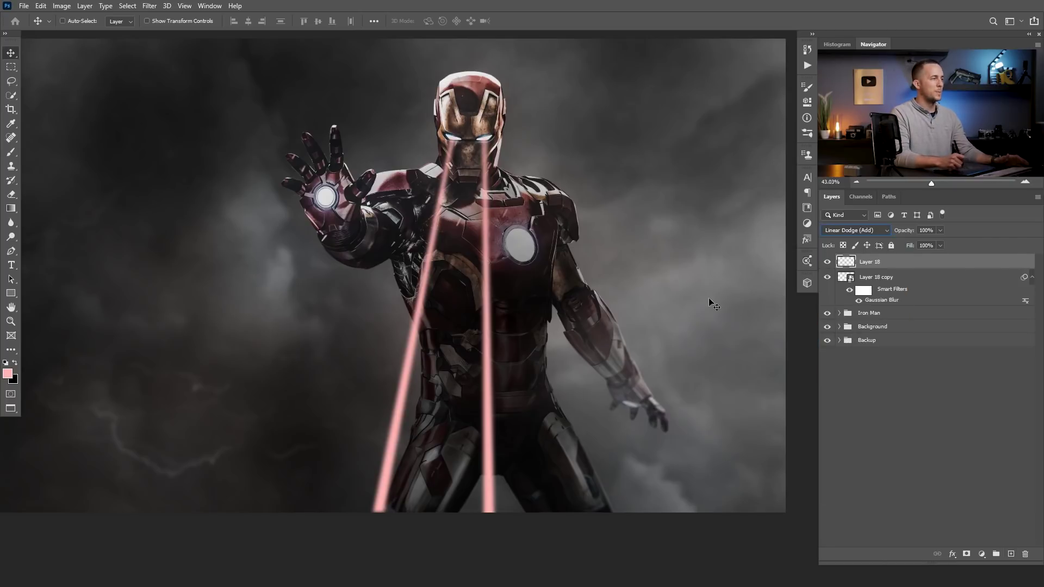
click(7, 373)
click(637, 323)
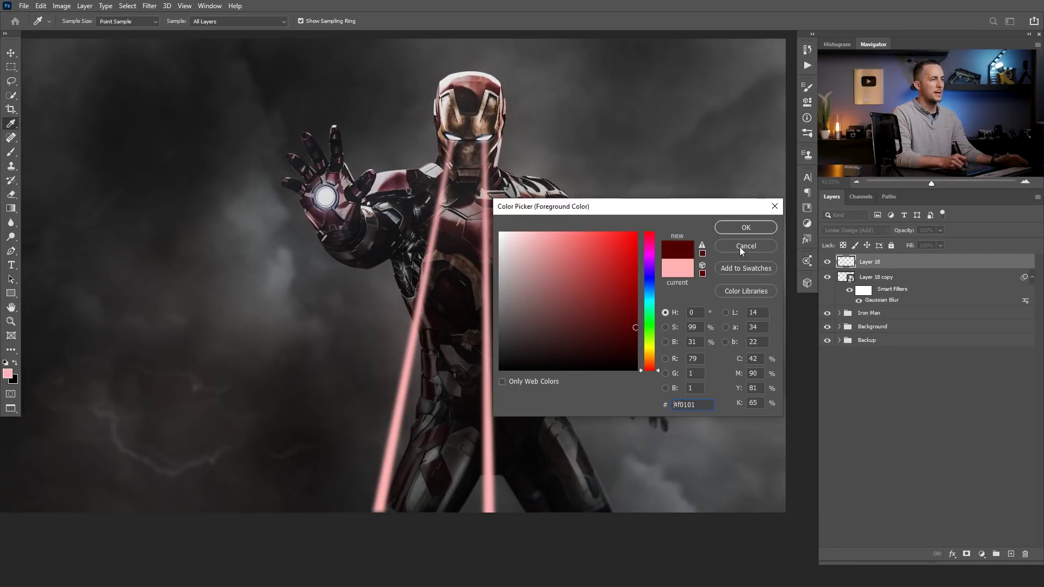
click(746, 227)
Paint a dark red glow along both beams with a 100 px soft brush.
right_click(484, 269)
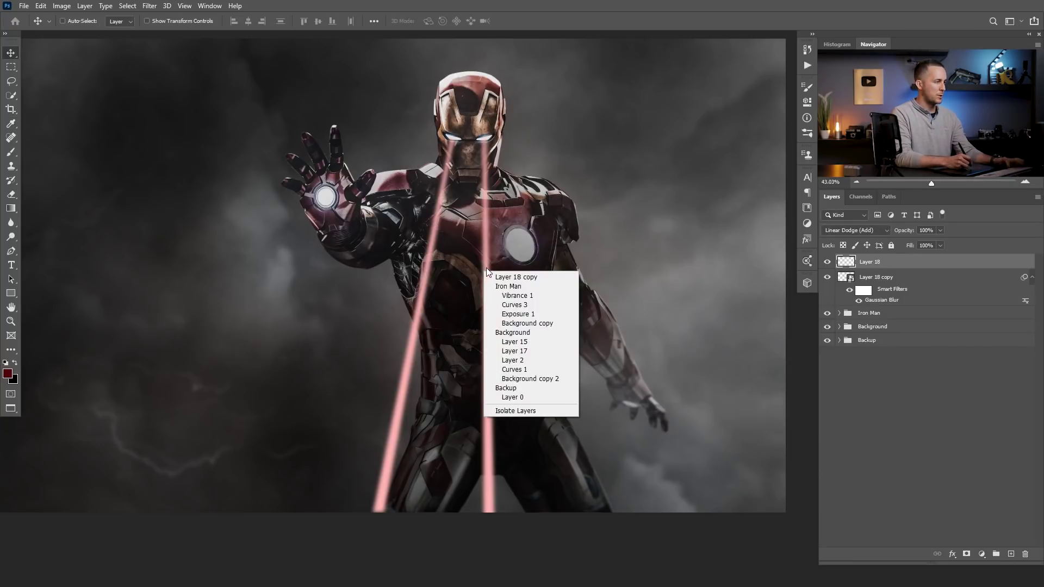
key(Escape)
key(b)
right_click(488, 268)
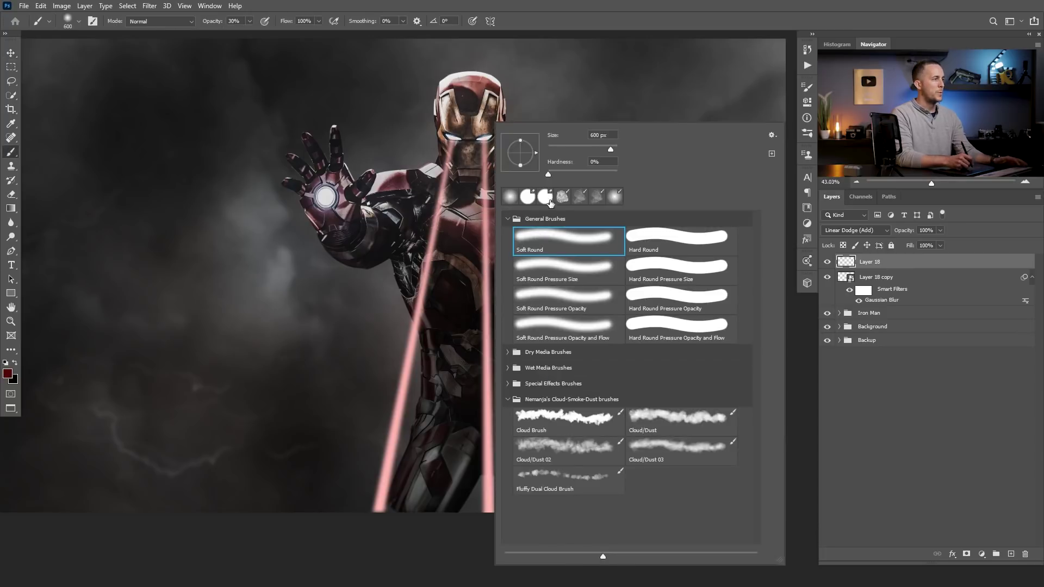
click(708, 75)
key(bracketleft)
key(bracketleft)
key(bracketleft)
key(bracketleft)
key(bracketleft)
key(bracketleft)
key(bracketleft)
key(bracketleft)
key(bracketleft)
key(bracketleft)
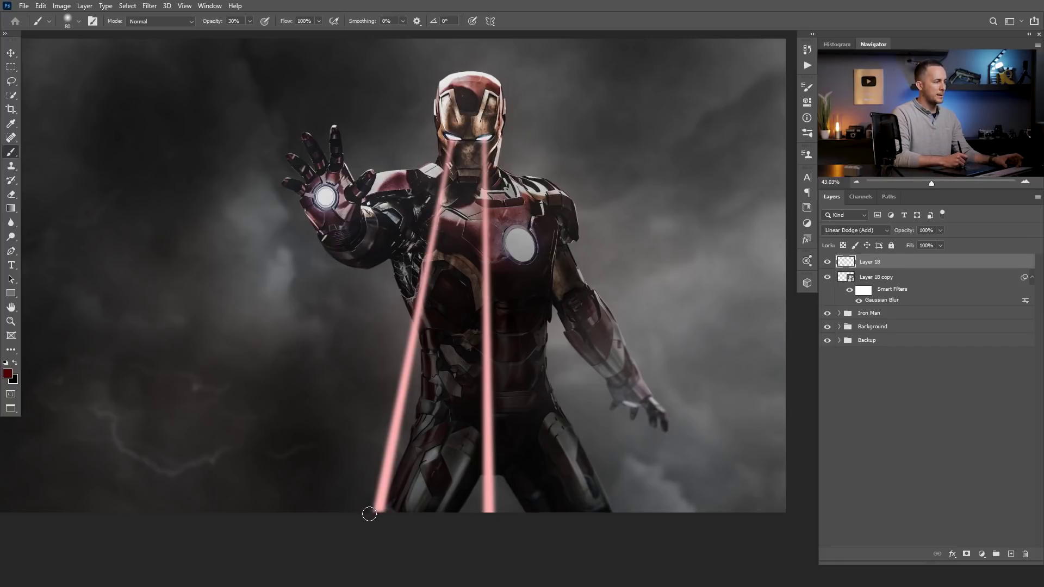
drag(369, 514, 388, 517)
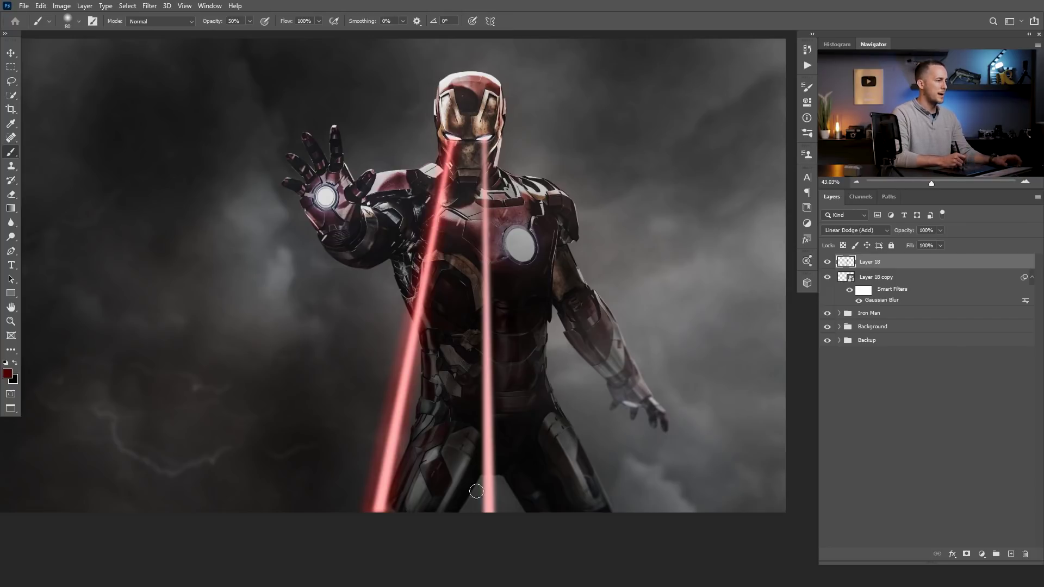
shift+click(495, 516)
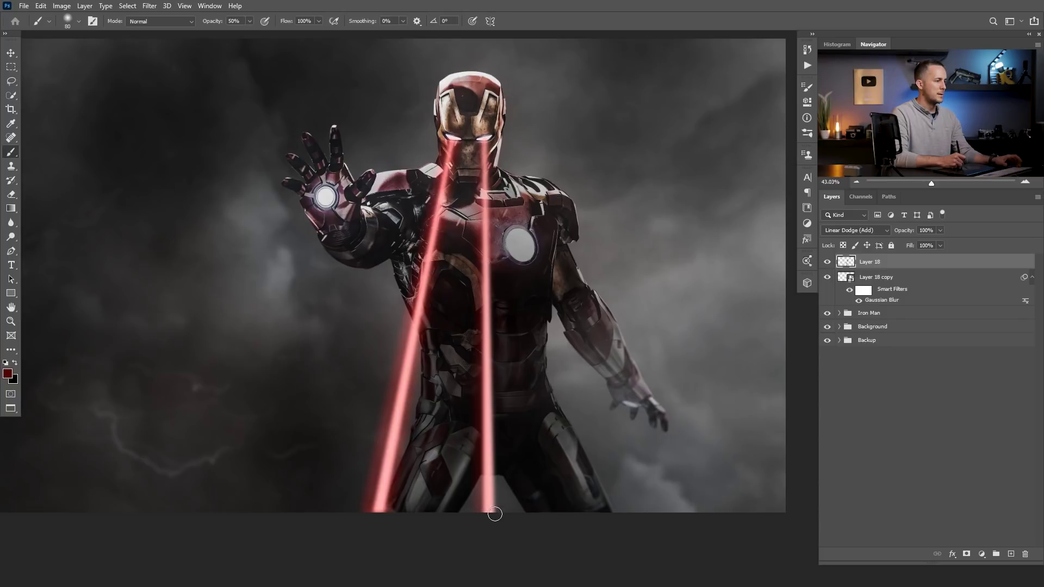
shift+click(490, 136)
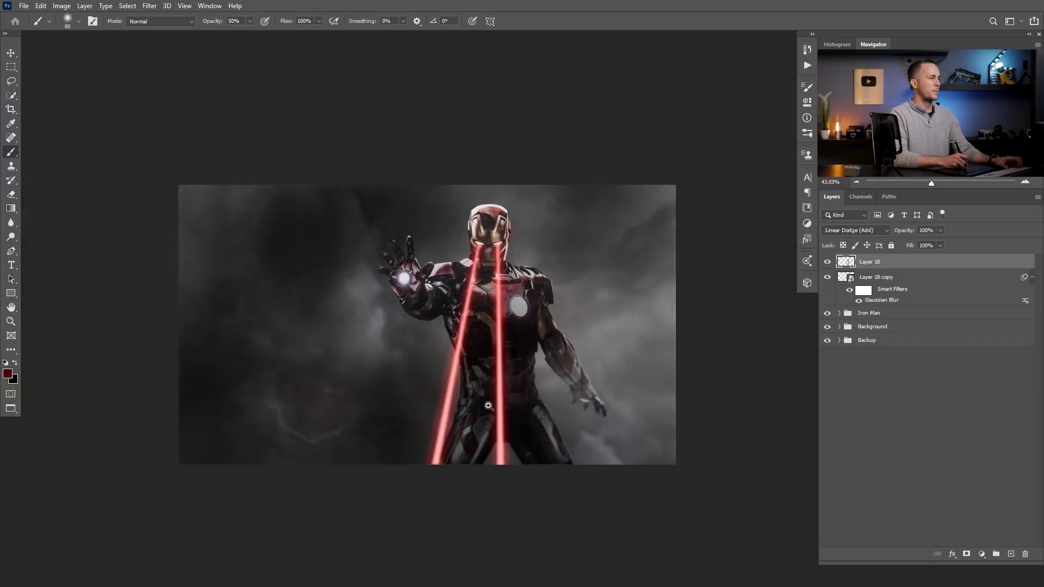
Rename the blurred beam layer to 'Laser beam'.
key(h)
click(517, 397)
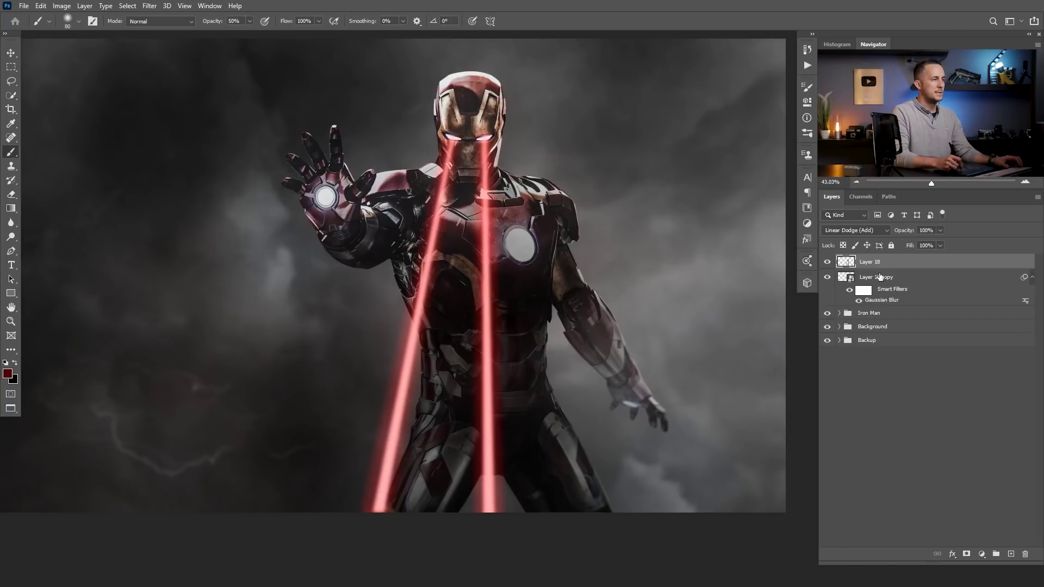
double_click(878, 277)
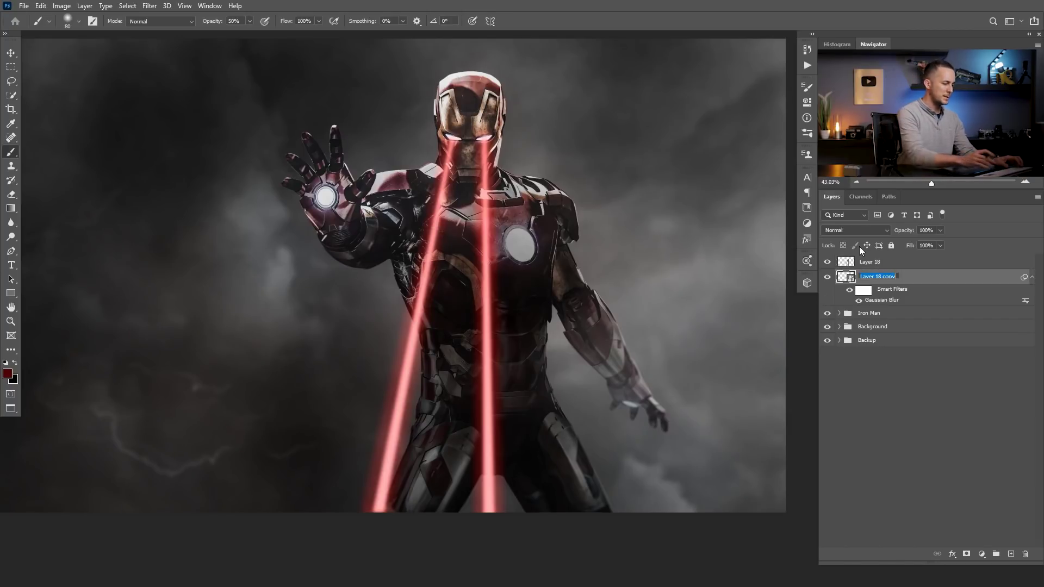
text(La)
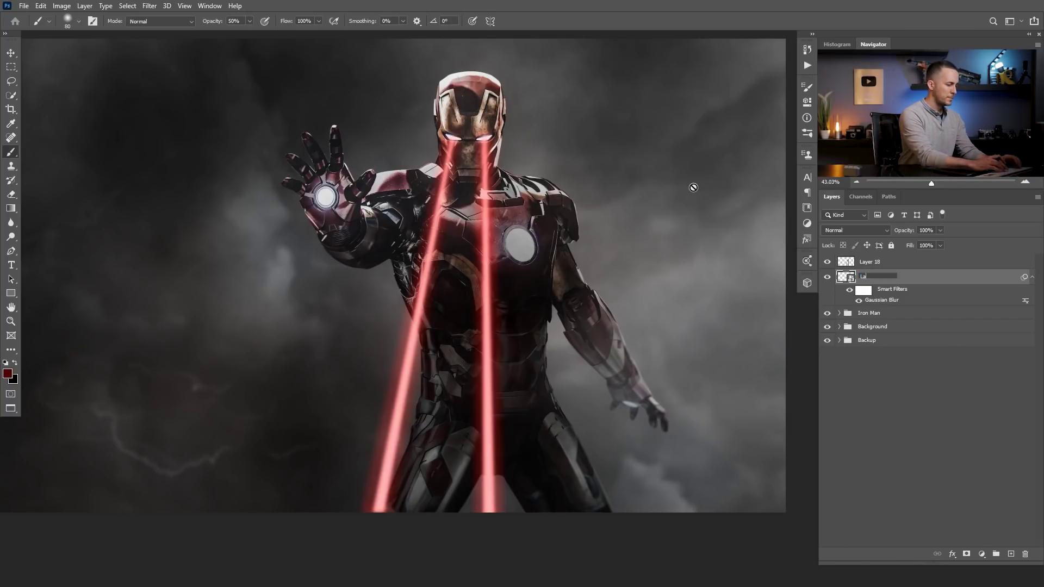
text(ser beam)
Confirm the 'Laser beam' name and compare the red glow layer, keeping it in Linear Dodge (Add).
key(Return)
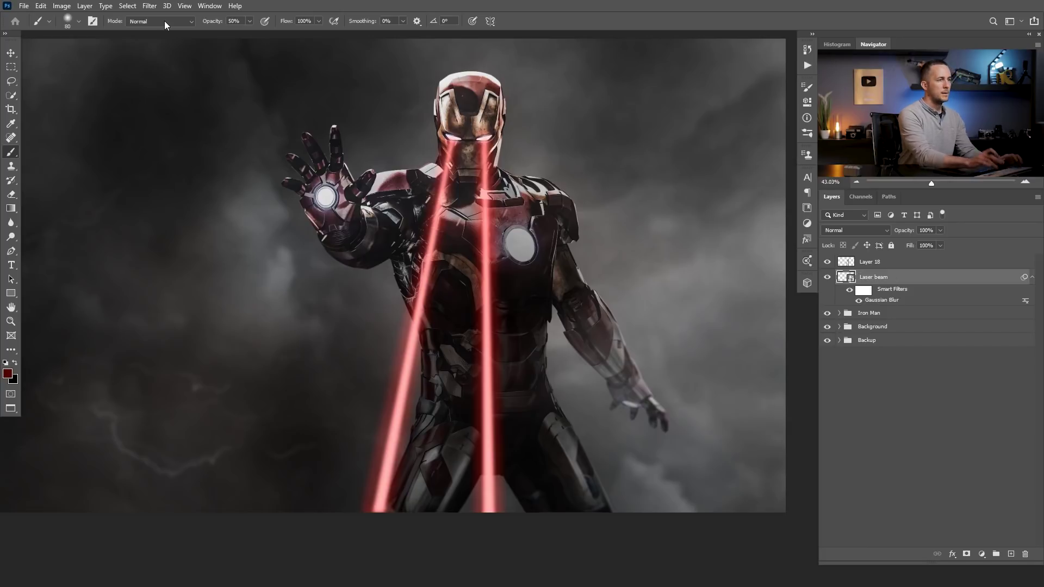
click(827, 263)
click(828, 262)
click(846, 262)
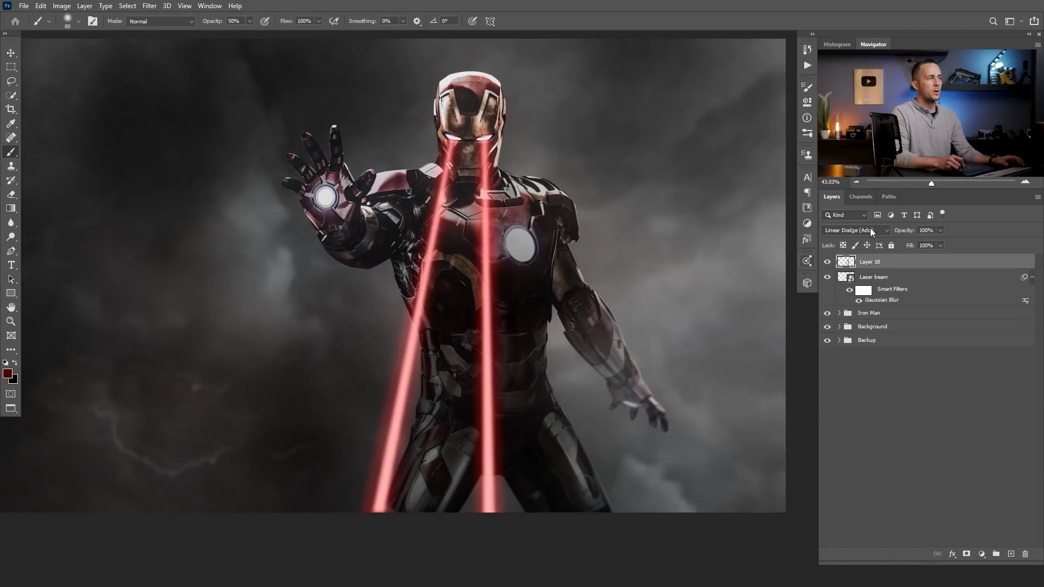
click(874, 230)
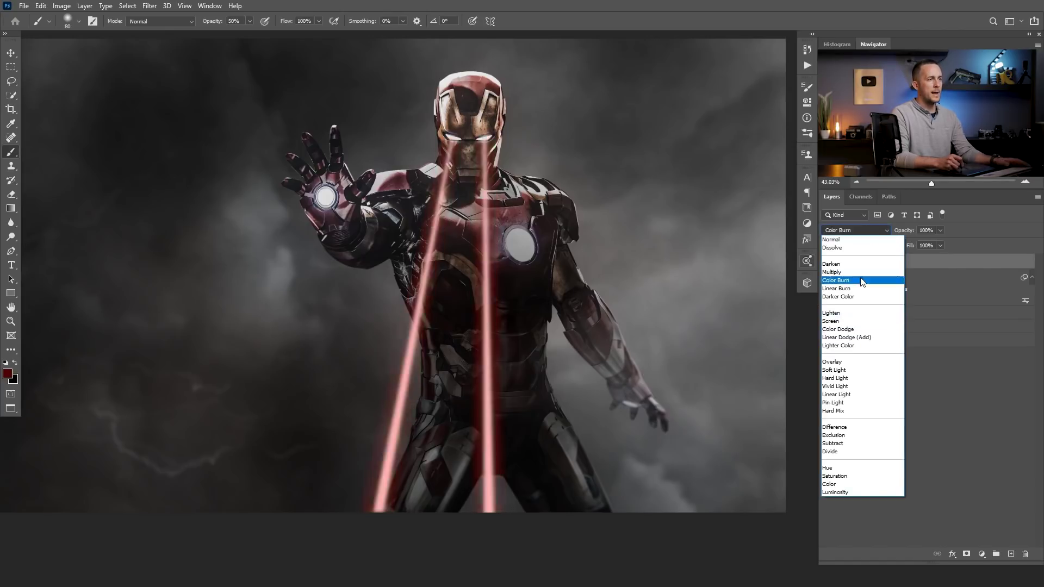
key(Escape)
Add another layer set to Color Dodge and enlarge the brush to 150 px.
click(997, 553)
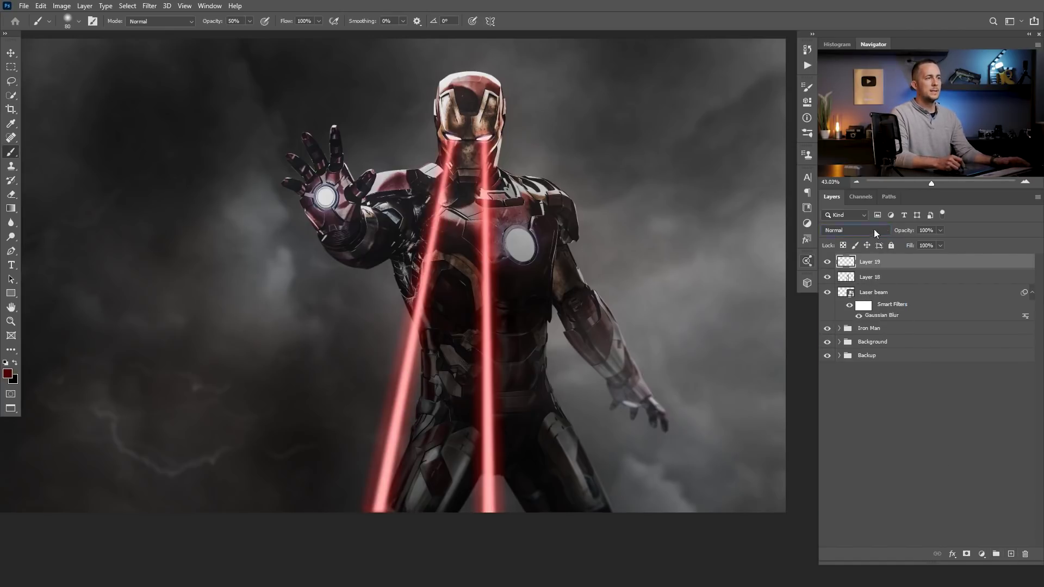
click(855, 230)
click(848, 329)
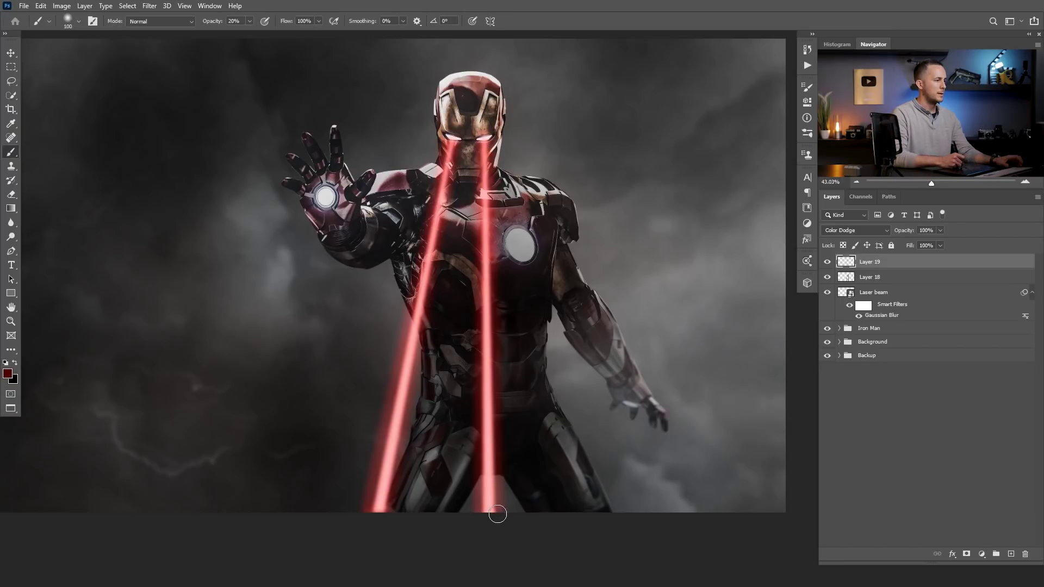
key(bracketright)
key(bracketright)
right_click(438, 251)
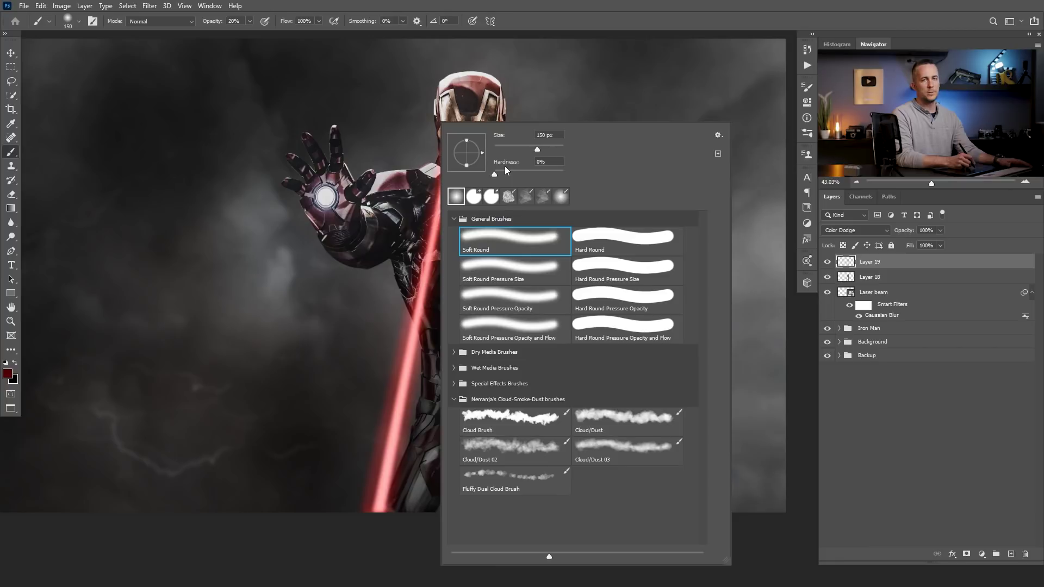
key(Escape)
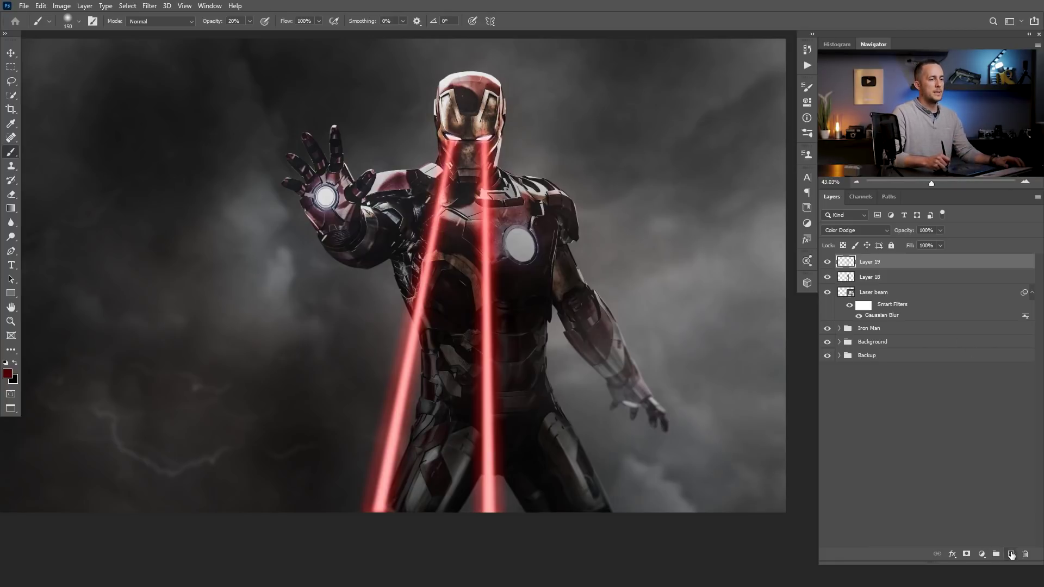
Add Layer 20 in Linear Dodge (Add) with a dark orange foreground colour.
click(1011, 553)
click(857, 230)
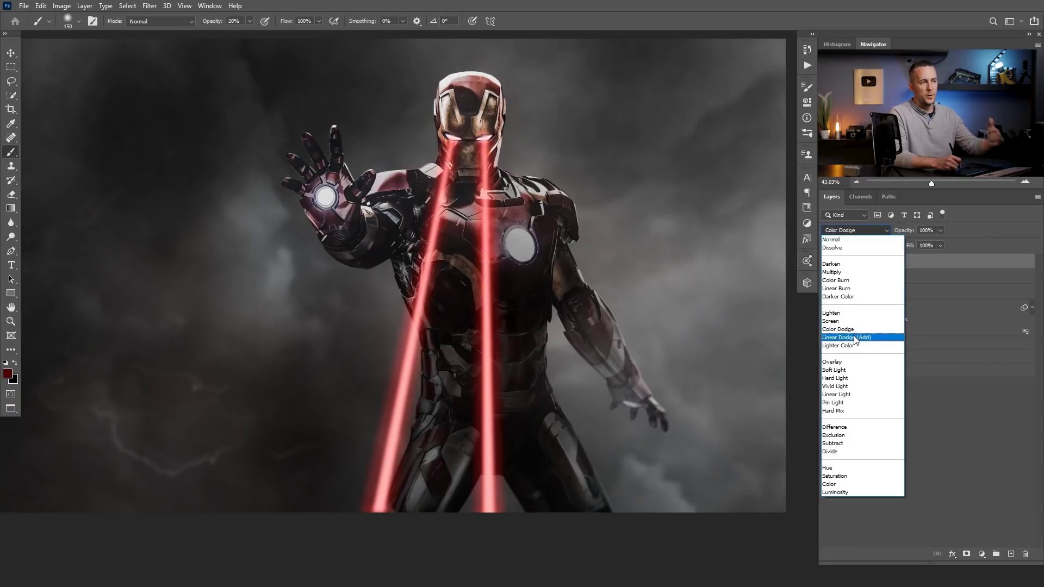
click(851, 333)
click(8, 373)
drag(652, 357, 641, 294)
click(729, 227)
Paint orange glow on both beams just below the eyes, enlarging the brush to 125.
key(b)
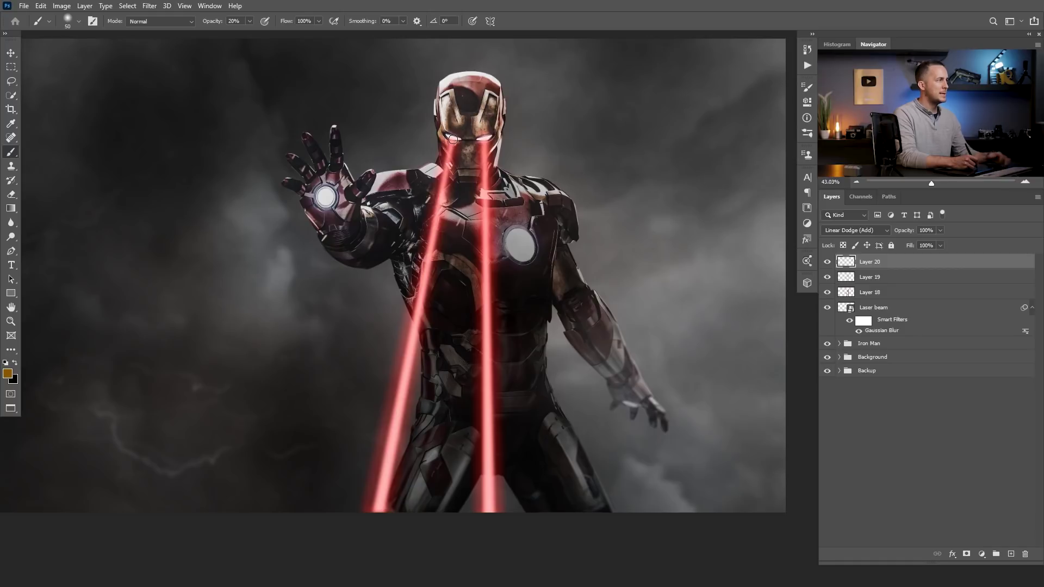
drag(451, 142, 445, 177)
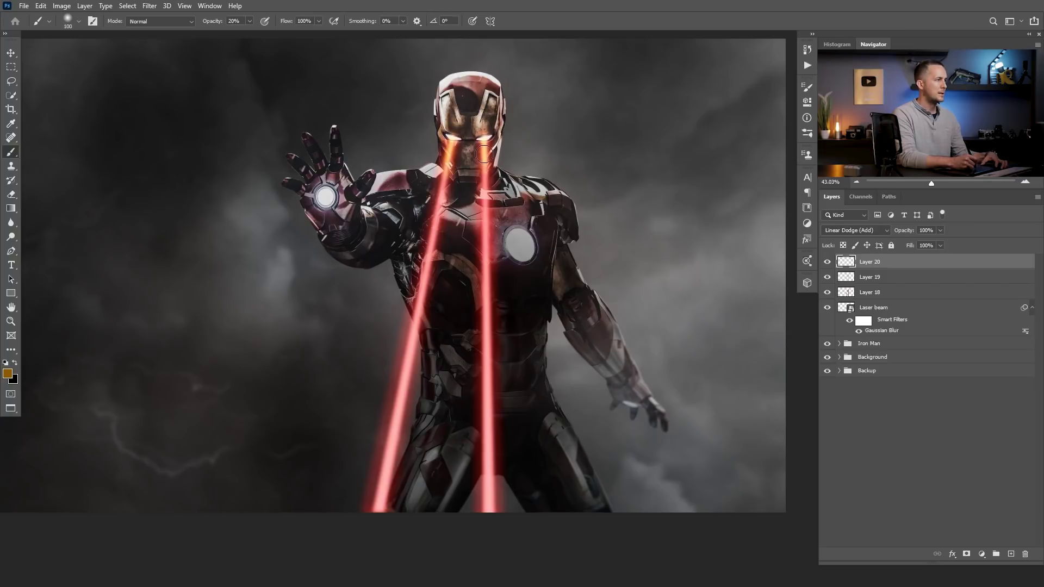
drag(485, 151, 485, 166)
key(bracketright)
drag(451, 133, 440, 196)
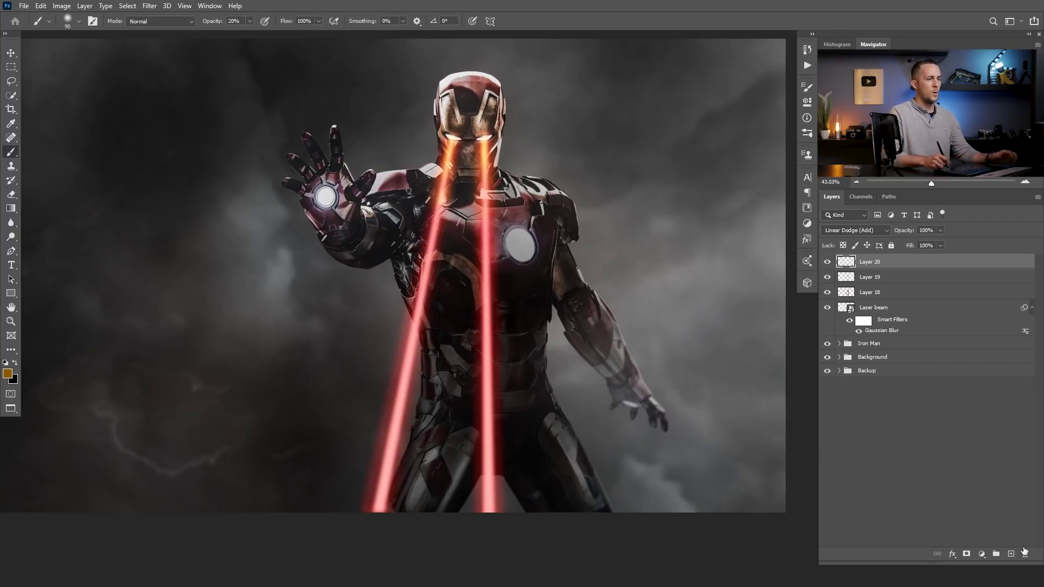
Add Layer 21 in Linear Dodge (Add) with a brighter orange foreground colour.
click(1012, 554)
click(856, 230)
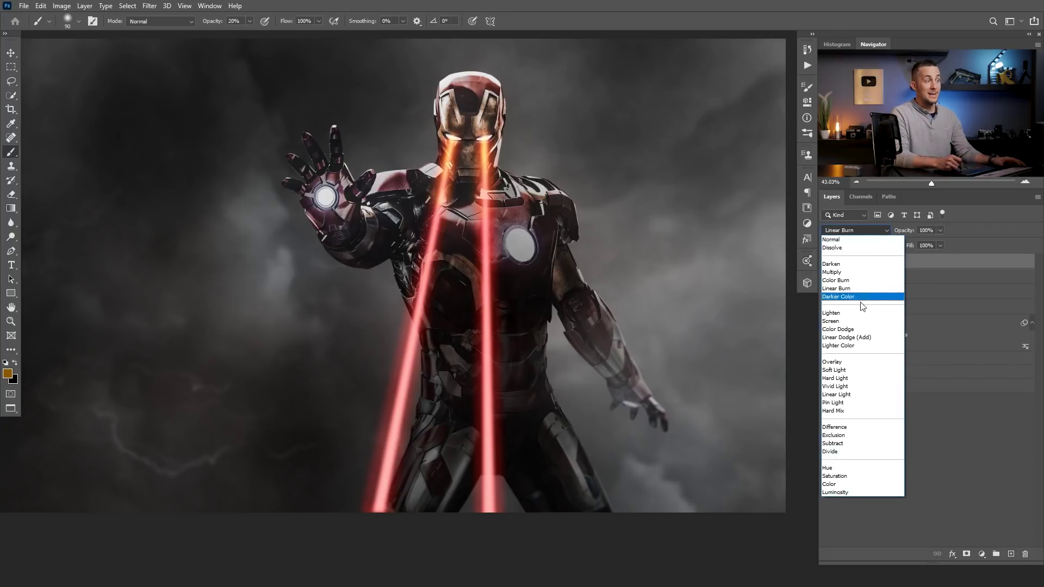
click(854, 337)
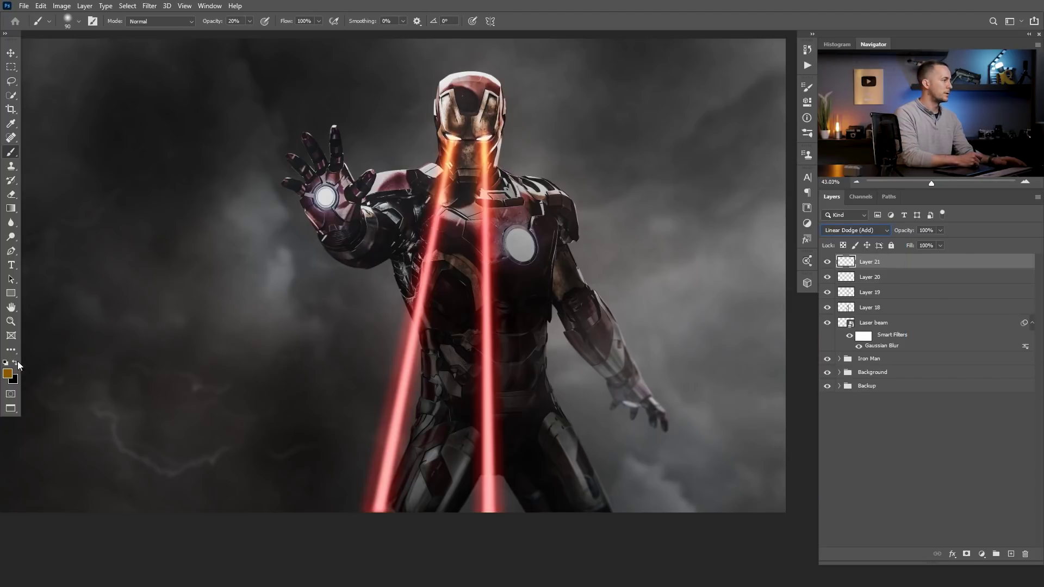
click(8, 373)
drag(635, 265, 639, 242)
click(768, 227)
Paint bright orange glow over the eyes and down the right beam, then fit the image to the window.
key(b)
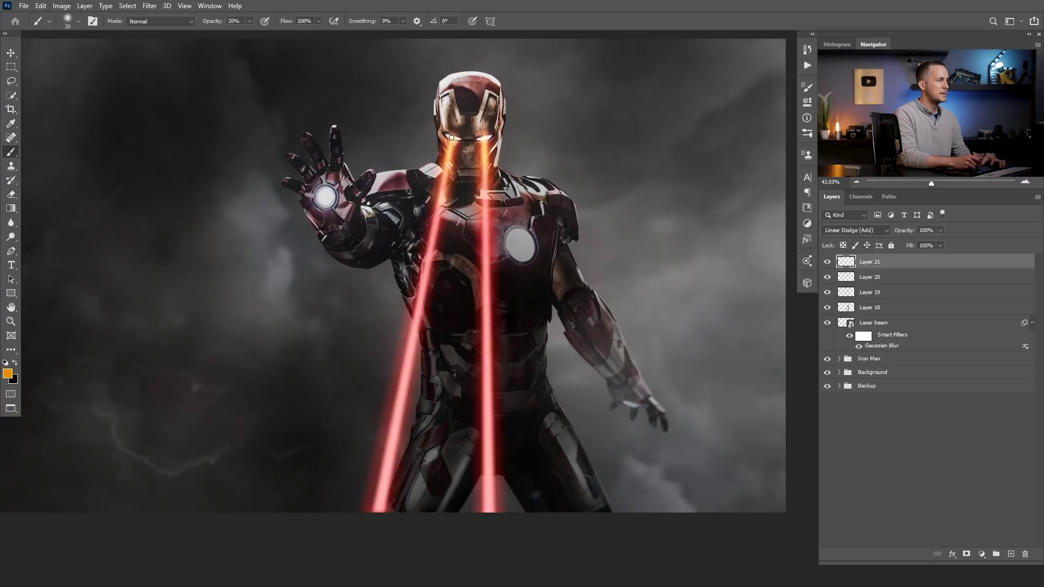
click(452, 135)
key(bracketright)
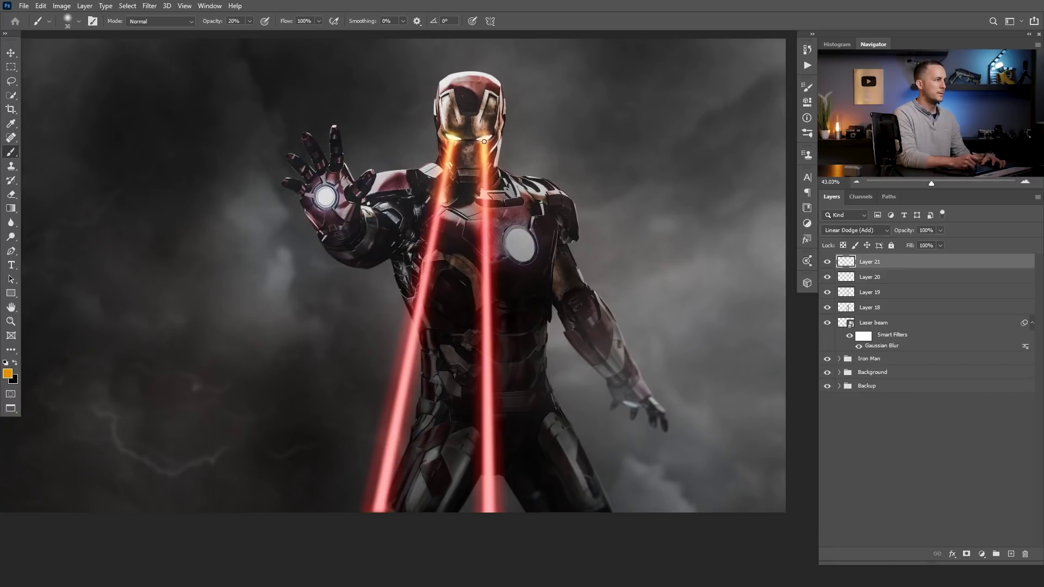
drag(484, 162, 483, 183)
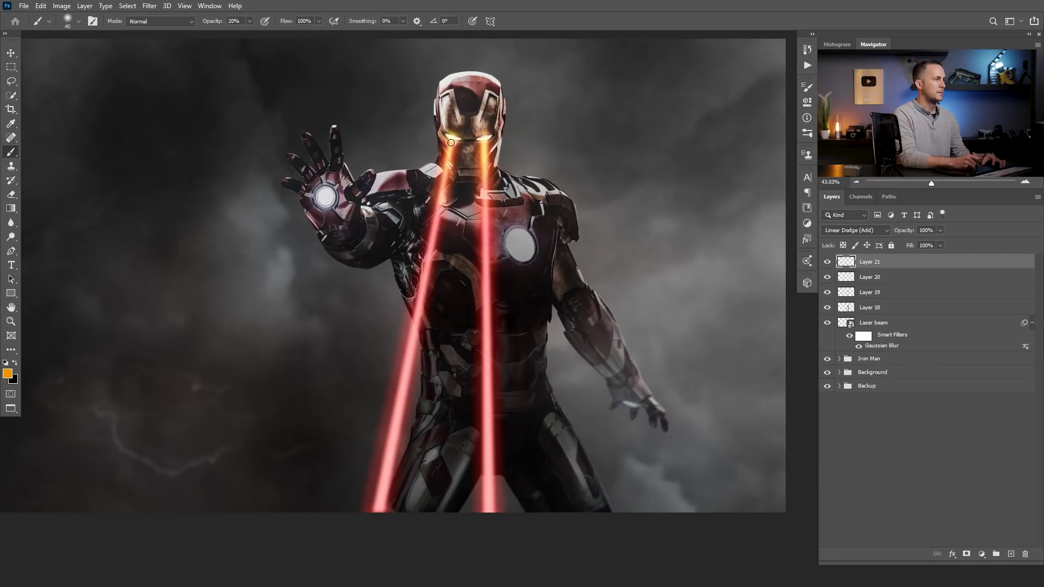
key(ctrl+minus)
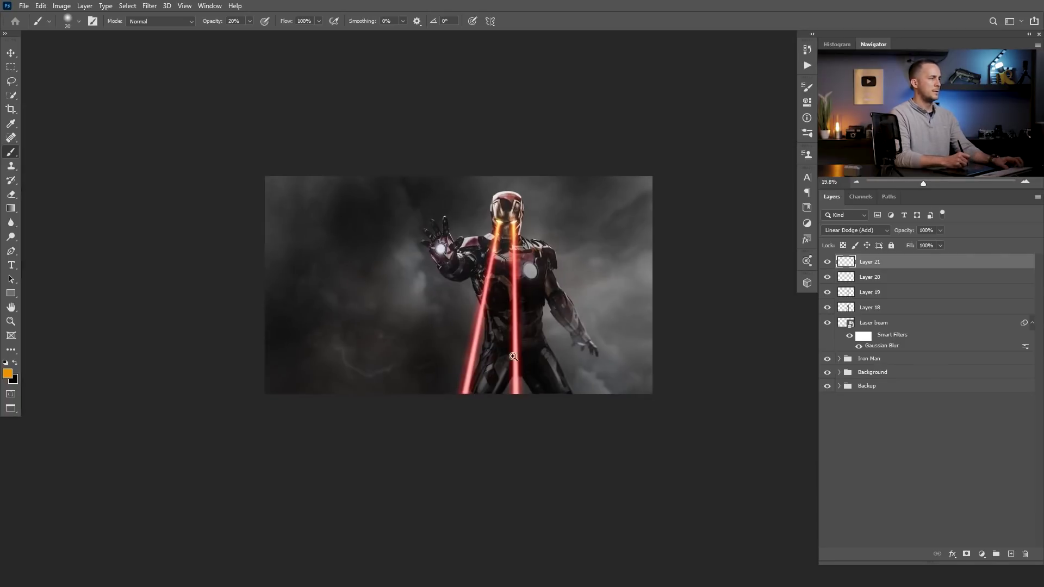
key(ctrl+0)
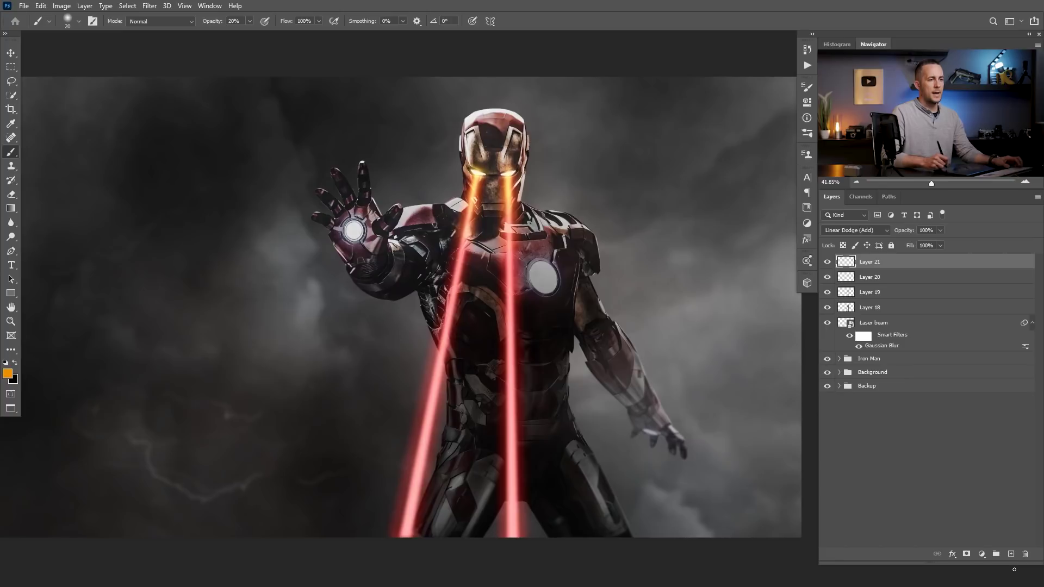
Add Layer 22 with the Linear Dodge (Add) blend mode.
click(1011, 554)
click(856, 230)
click(862, 342)
Set the foreground to red-orange ed3800 and enlarge the brush to 200.
click(8, 374)
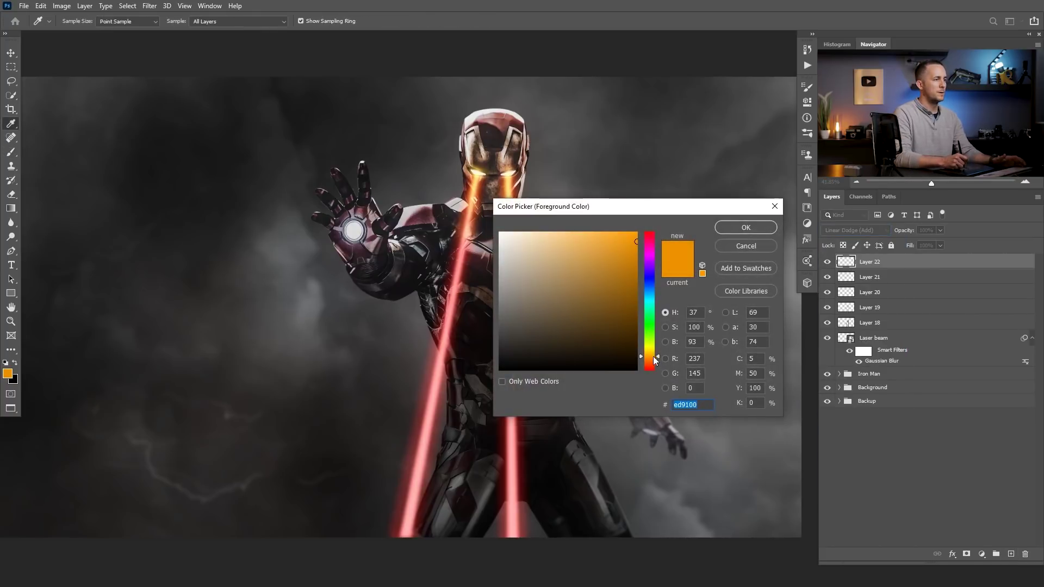
drag(651, 355, 655, 367)
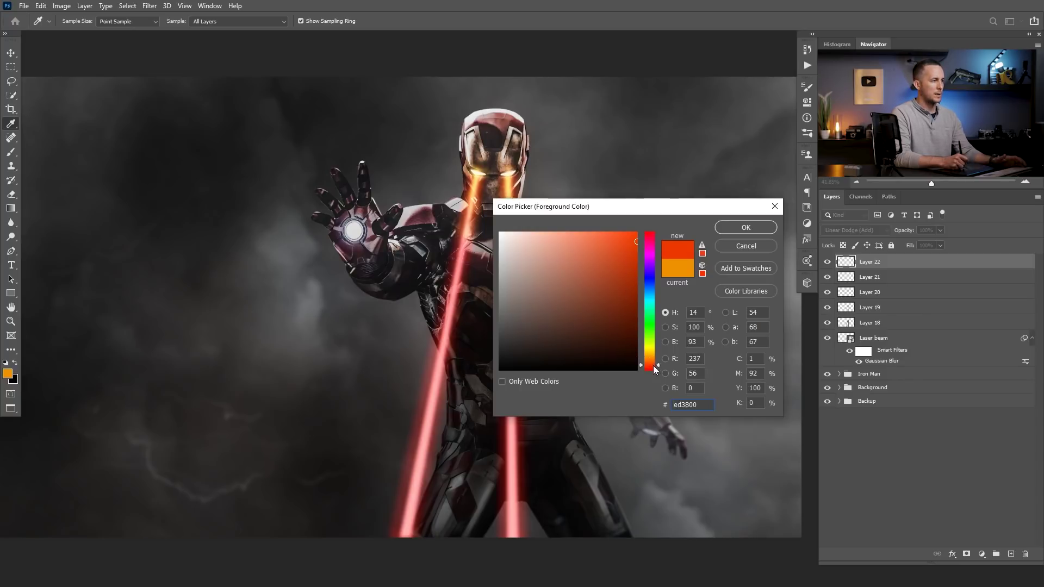
click(746, 227)
key(b)
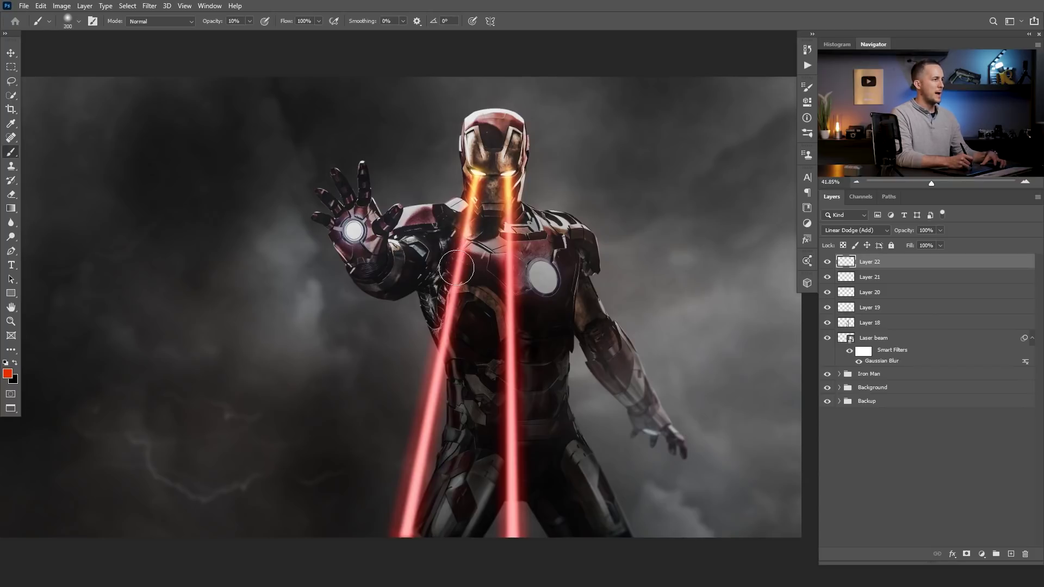
key(bracketright)
key(bracketright)
key(bracketright)
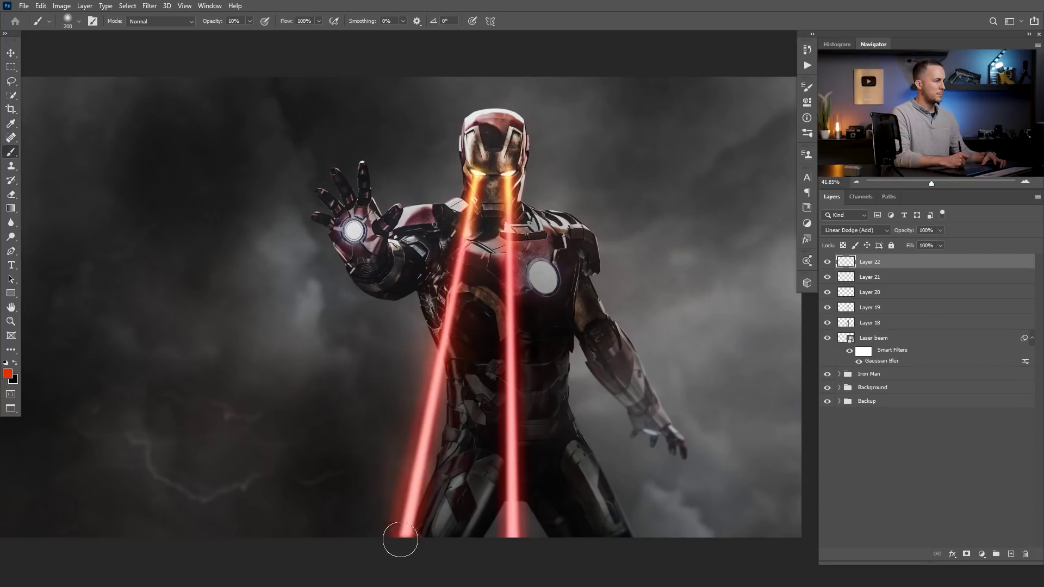
Add a Curves adjustment above Laser beam and clip it to that layer.
click(850, 340)
click(982, 554)
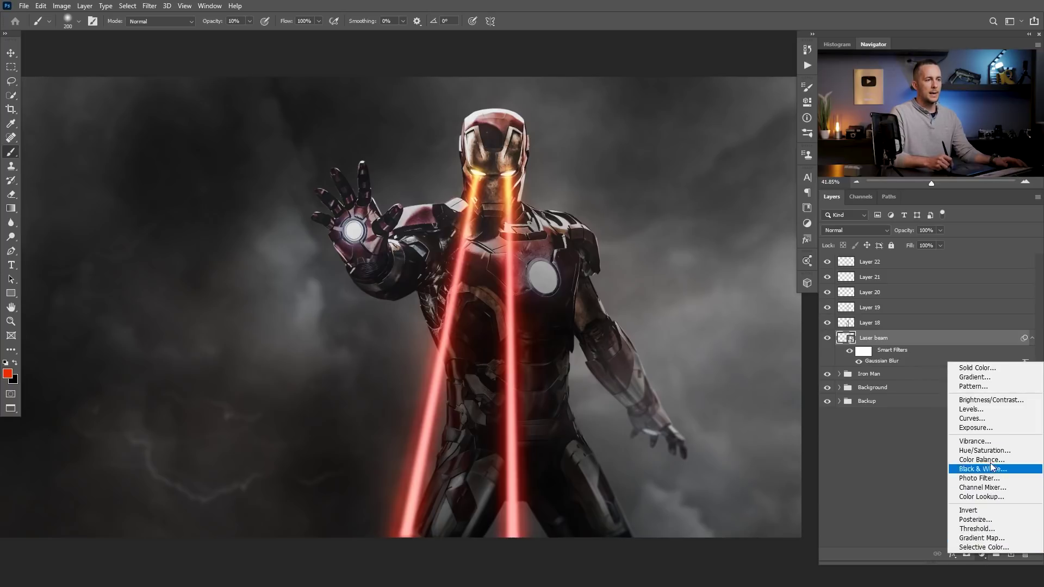
click(989, 419)
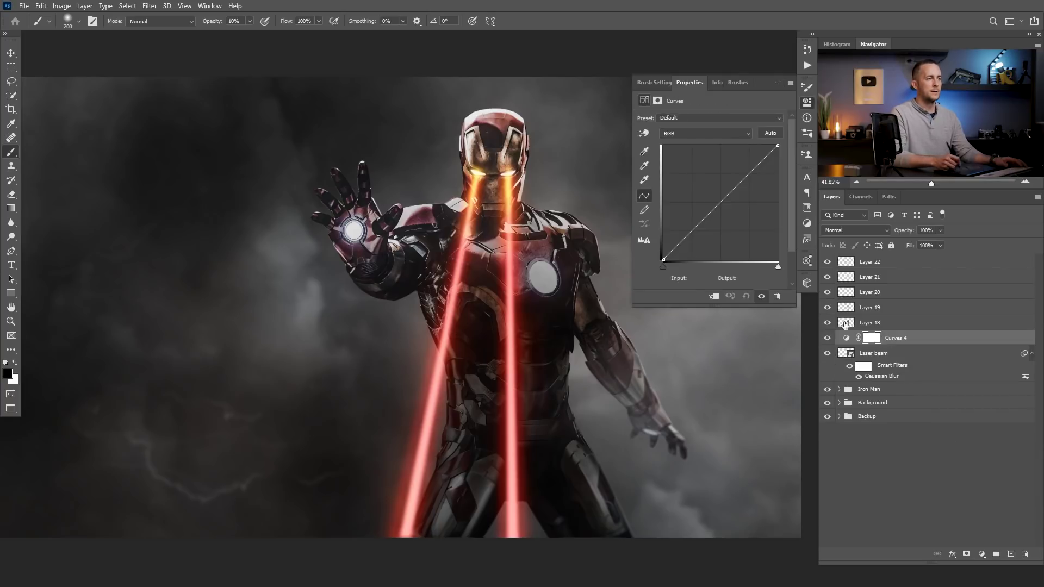
click(721, 300)
Drag the curve point up and down to tune beam brightness, settling near the diagonal.
click(722, 199)
drag(713, 190, 701, 183)
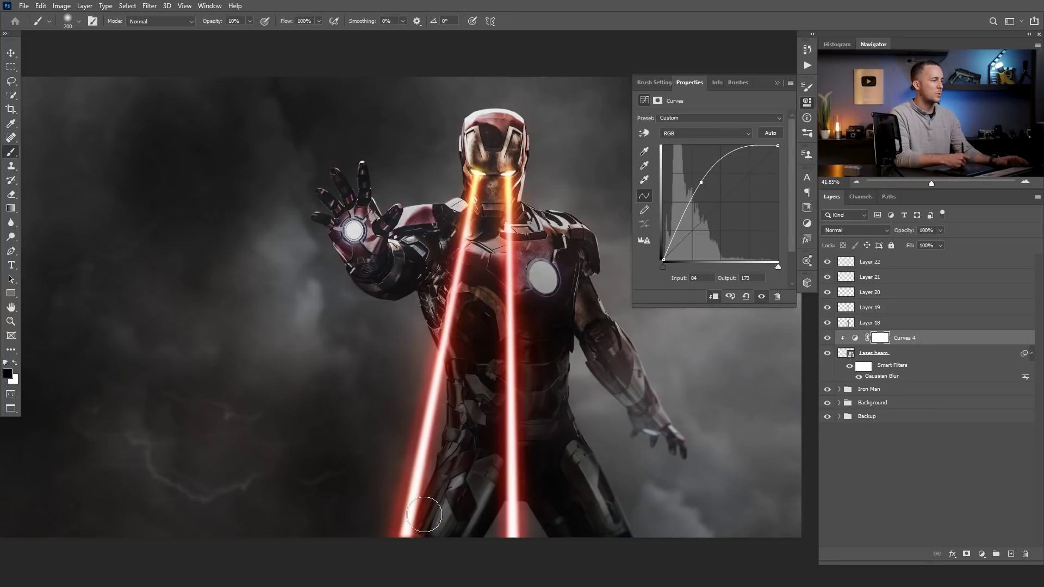
drag(701, 182, 736, 220)
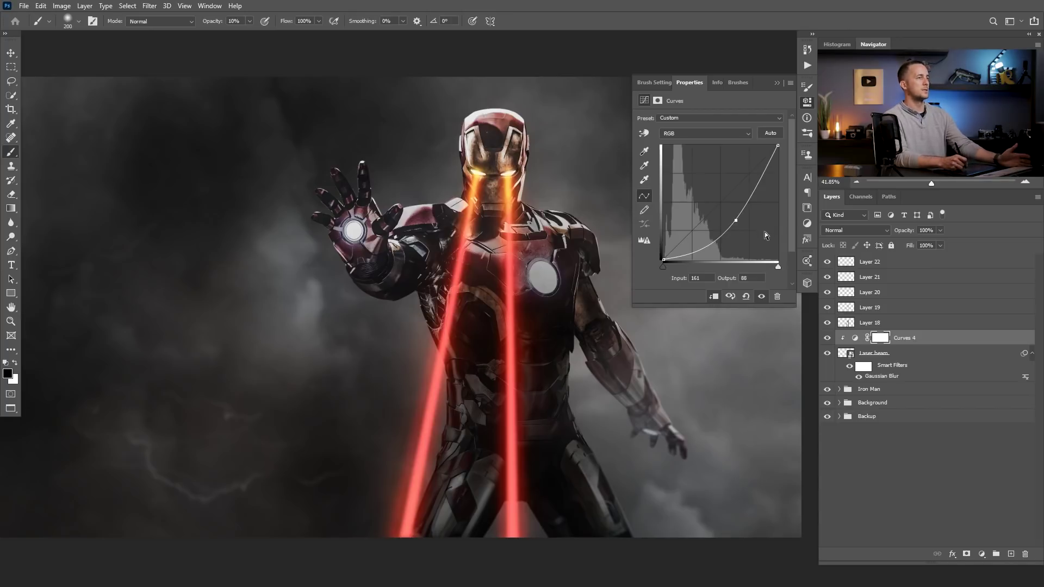
drag(736, 220, 716, 189)
Compare Layer 22's glow by toggling its visibility, keeping it on Linear Dodge (Add).
click(807, 102)
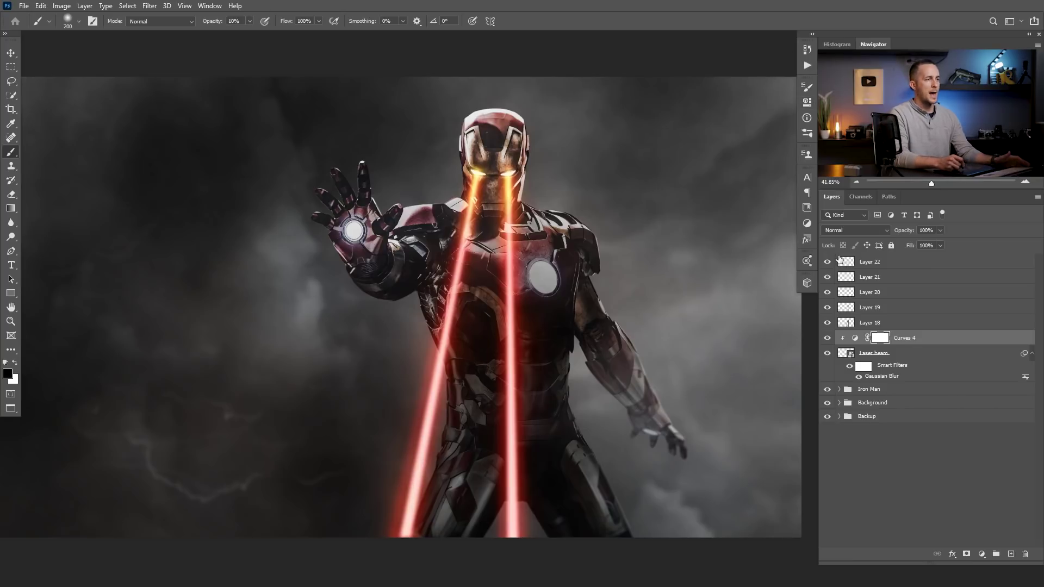
click(847, 263)
click(828, 263)
click(828, 263)
click(857, 230)
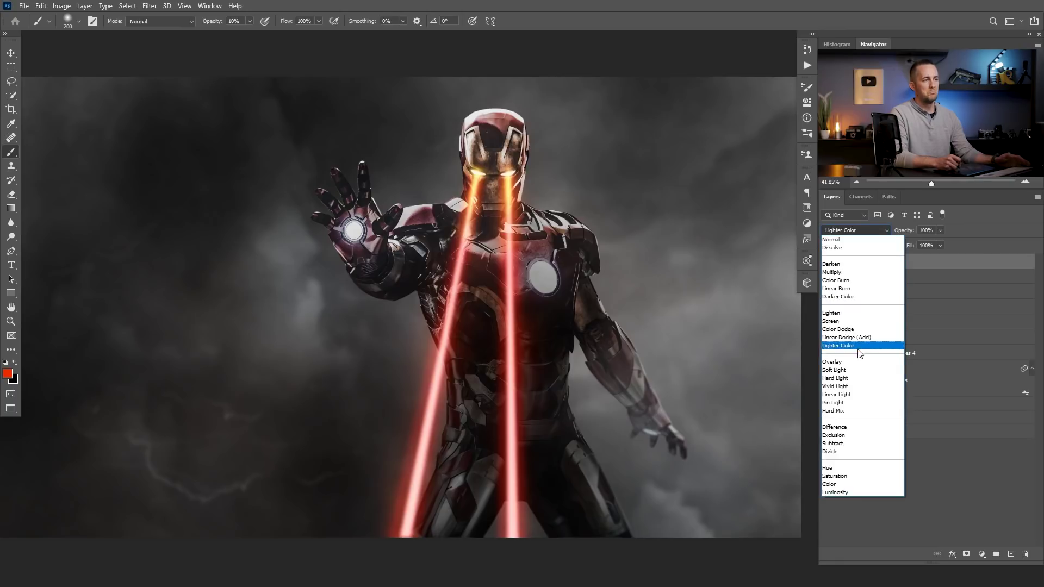
click(861, 339)
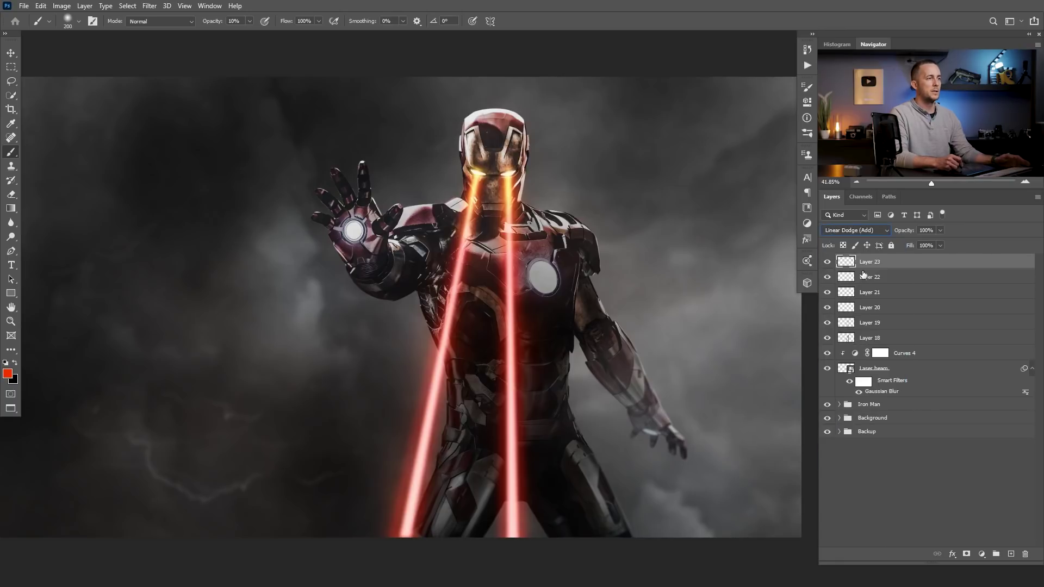
Set the foreground colour to dark red 5a0000 and size the brush between 100 and 150.
click(9, 374)
text(5a0000)
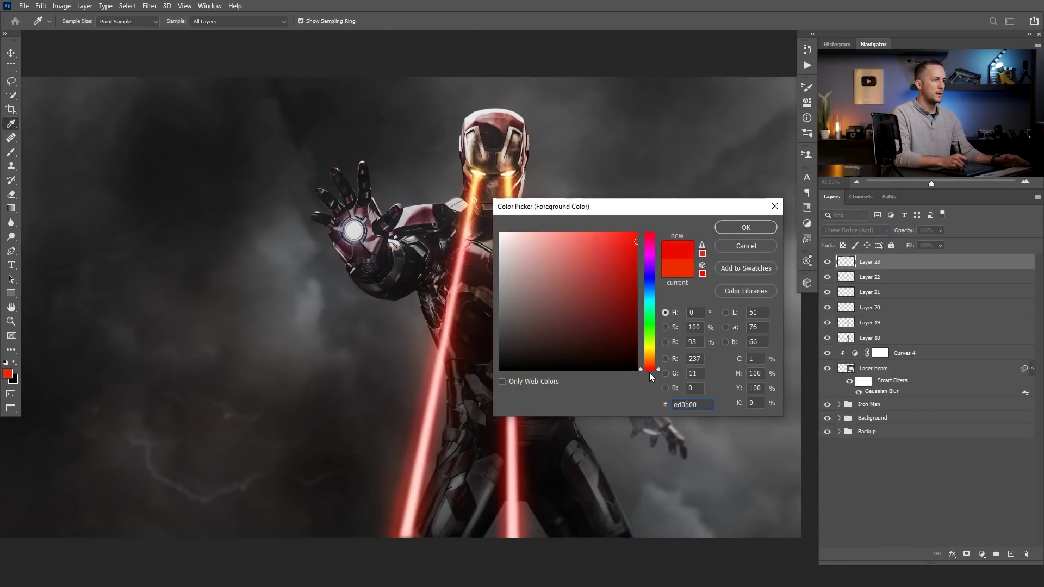
key(Return)
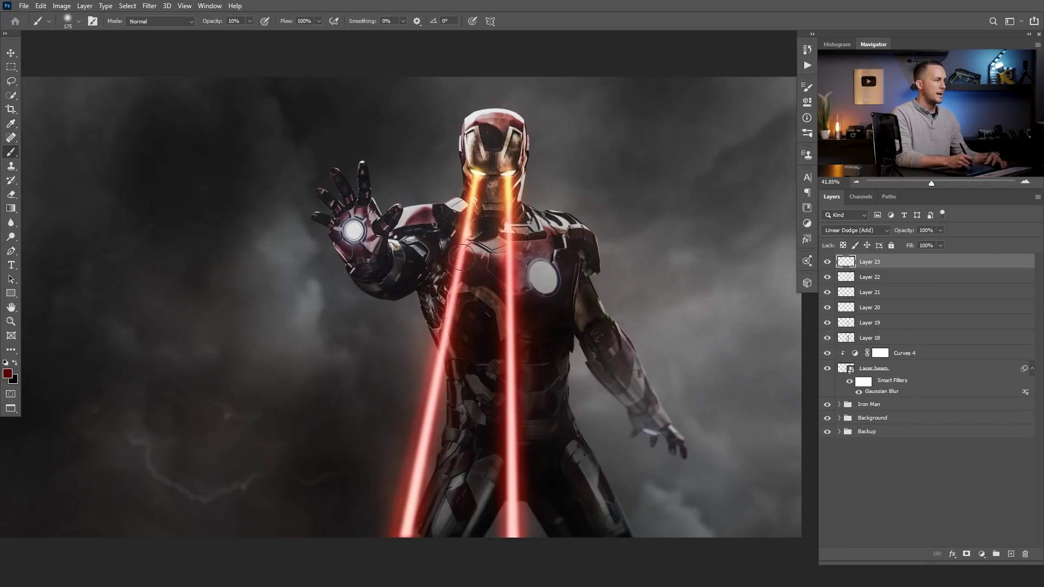
key(bracketright)
key(bracketright)
key(bracketright)
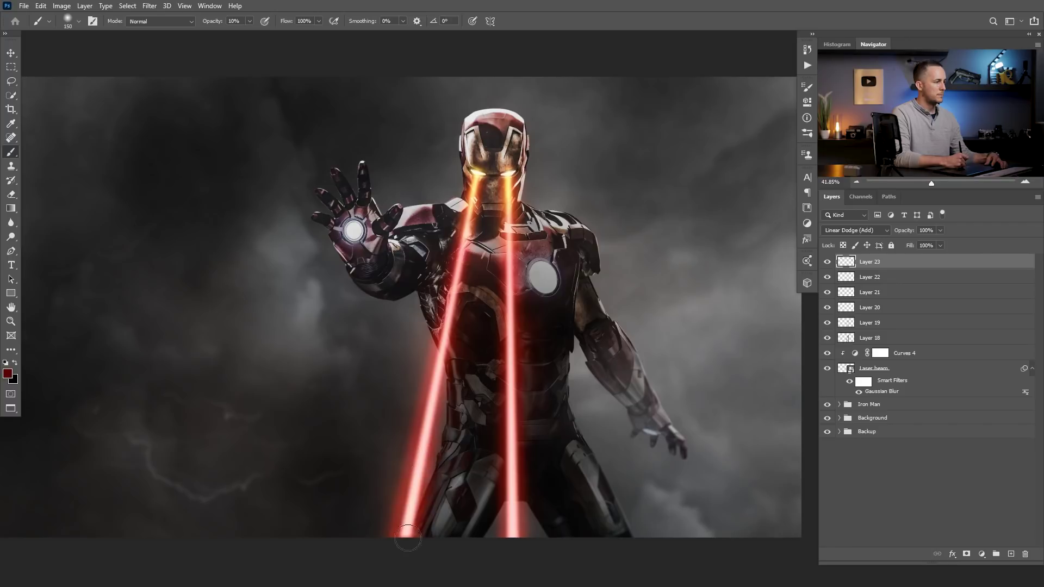
key(bracketleft)
key(bracketleft)
key(bracketright)
key(bracketright)
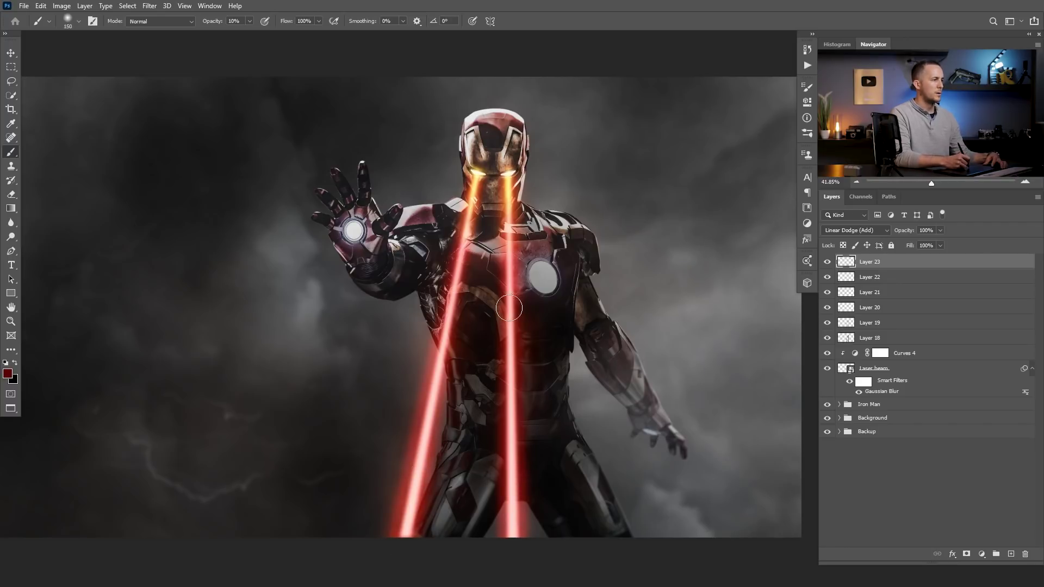
key(bracketleft)
key(bracketleft)
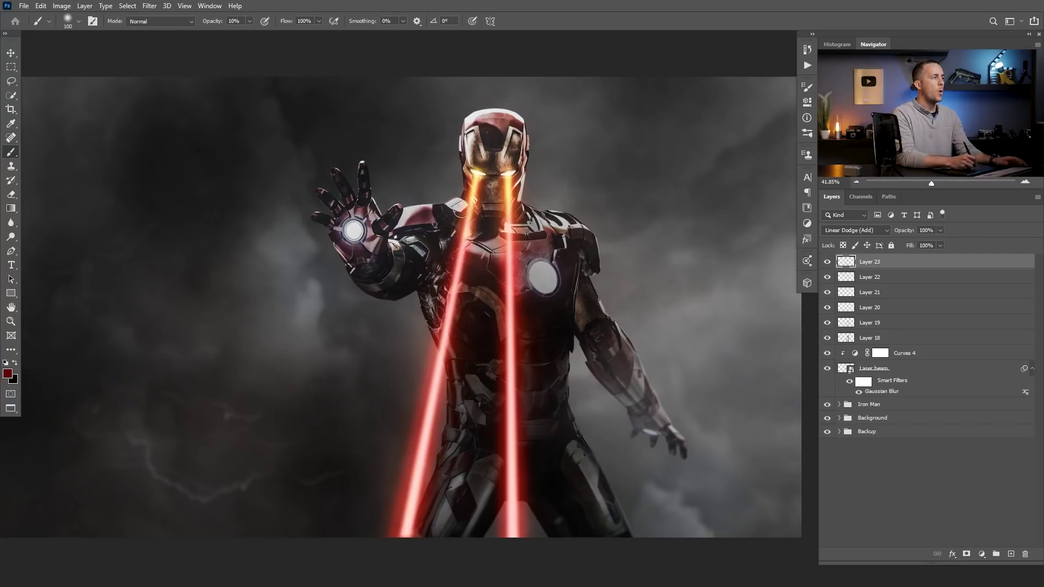
Add Layer 24 with Linear Dodge (Add) blending and zoom in on the helmet.
click(1012, 554)
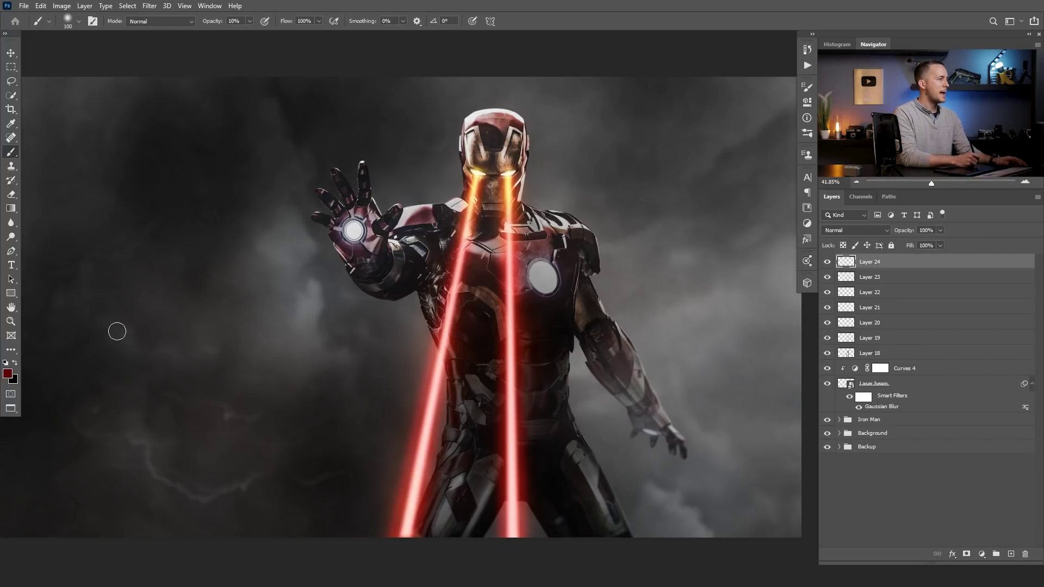
drag(473, 183, 570, 192)
click(870, 230)
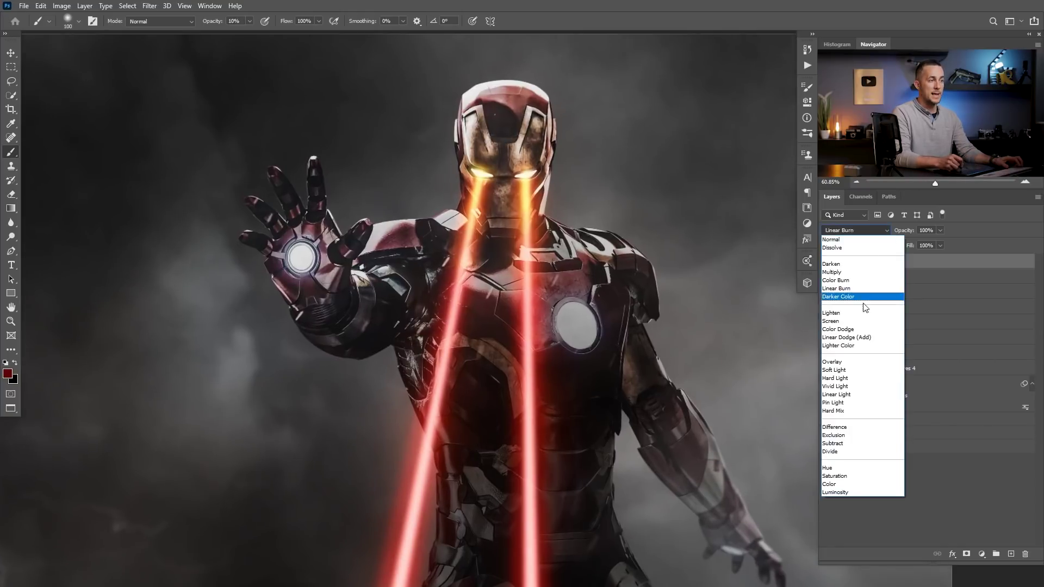
click(849, 334)
drag(485, 147, 550, 148)
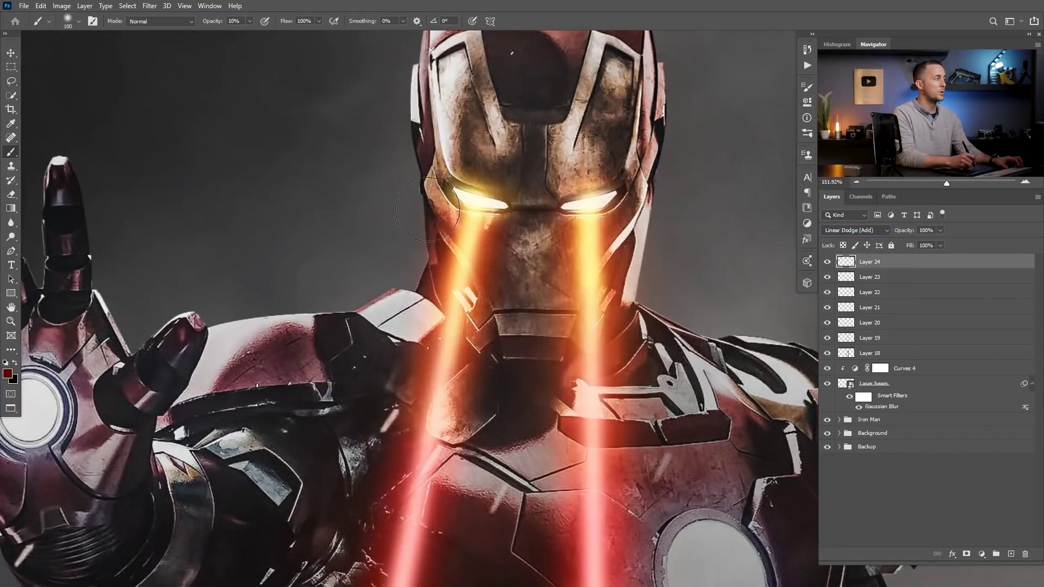
Pick a brighter red and brush glow over the left eye, adjusting brush size.
click(7, 374)
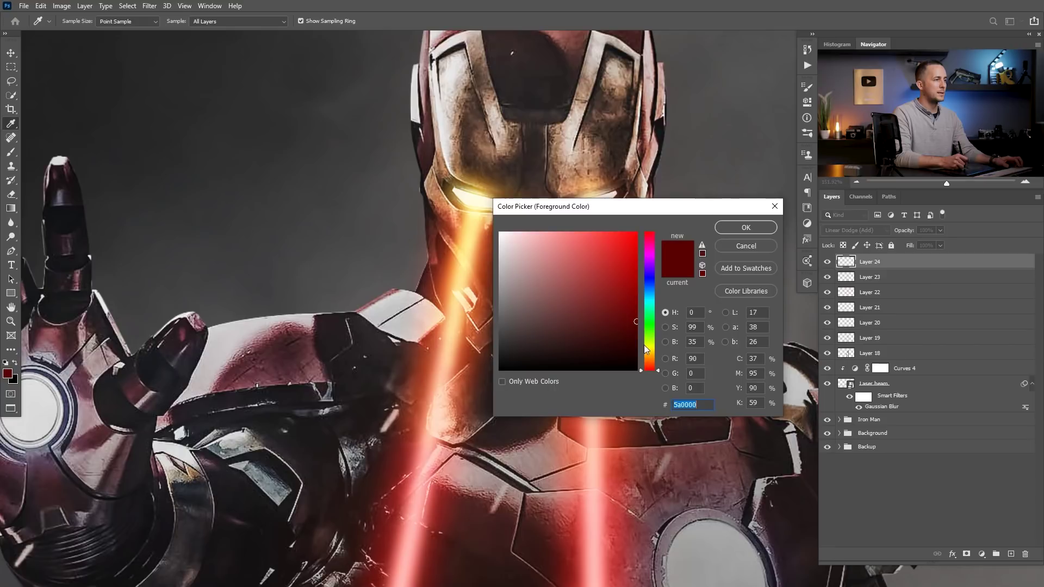
click(636, 285)
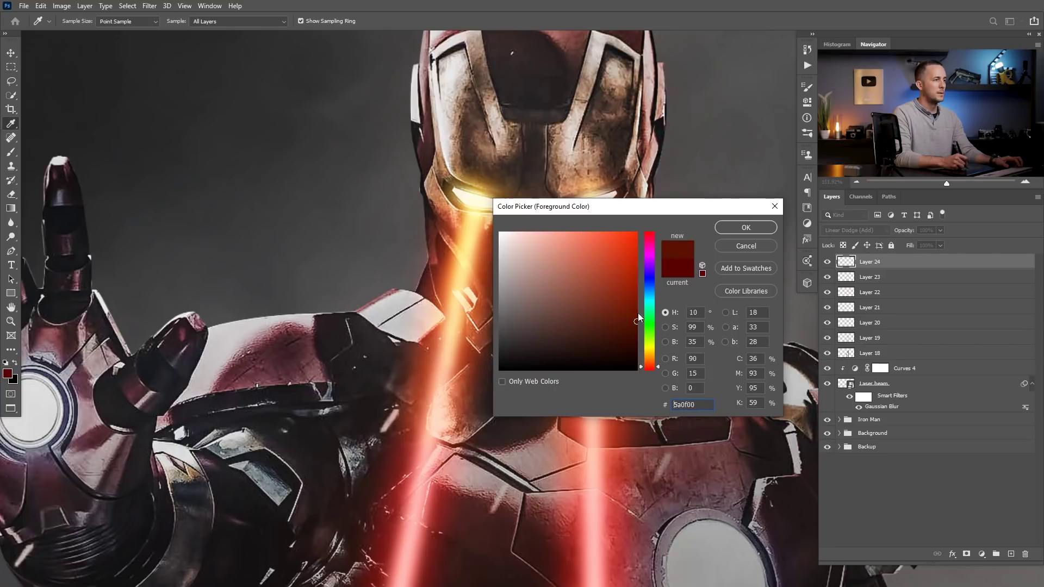
click(745, 227)
key(b)
mouse_move(465, 193)
mouse_down()
mouse_move(441, 187)
mouse_move(509, 214)
mouse_move(600, 201)
mouse_move(570, 199)
mouse_move(563, 213)
mouse_move(641, 181)
mouse_move(554, 199)
mouse_move(560, 209)
mouse_move(595, 201)
mouse_move(483, 200)
mouse_move(446, 174)
mouse_move(499, 220)
mouse_move(514, 211)
mouse_move(493, 222)
mouse_move(450, 193)
mouse_move(471, 177)
mouse_move(438, 185)
mouse_move(479, 196)
mouse_move(469, 176)
mouse_move(590, 206)
mouse_up()
key(bracketleft)
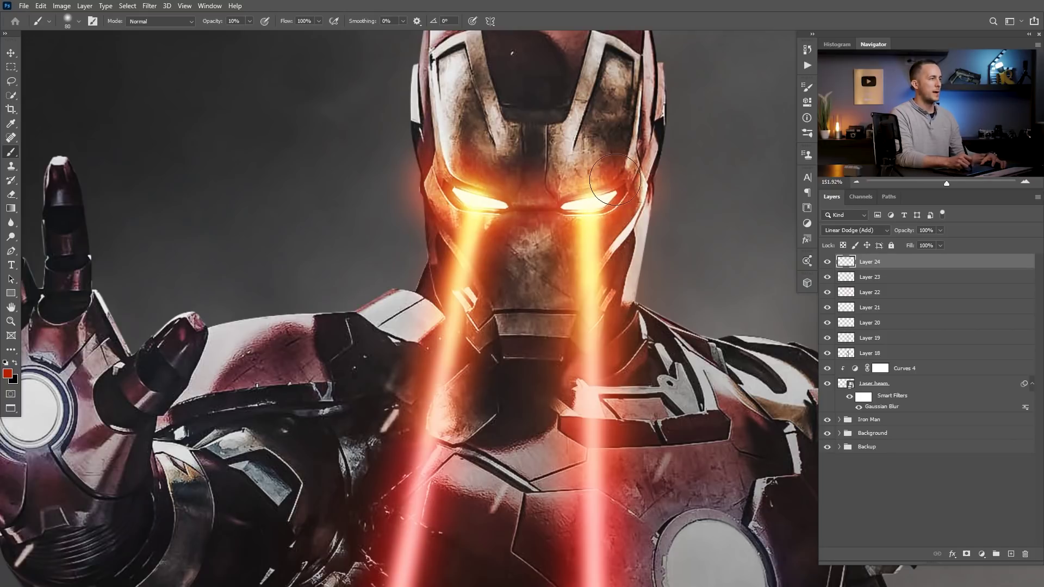
key(bracketright)
key(bracketright)
key(bracketright)
mouse_move(552, 225)
mouse_down()
mouse_move(513, 233)
mouse_move(561, 230)
mouse_up()
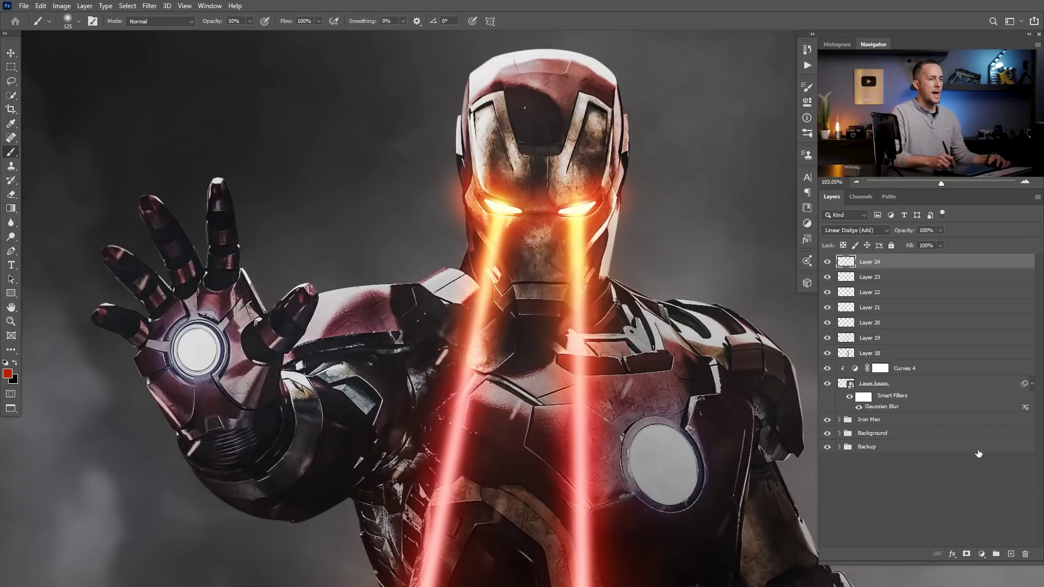
Add Layer 25 in Linear Dodge (Add) with a golden-orange b97a01 foreground colour.
click(1011, 554)
click(866, 230)
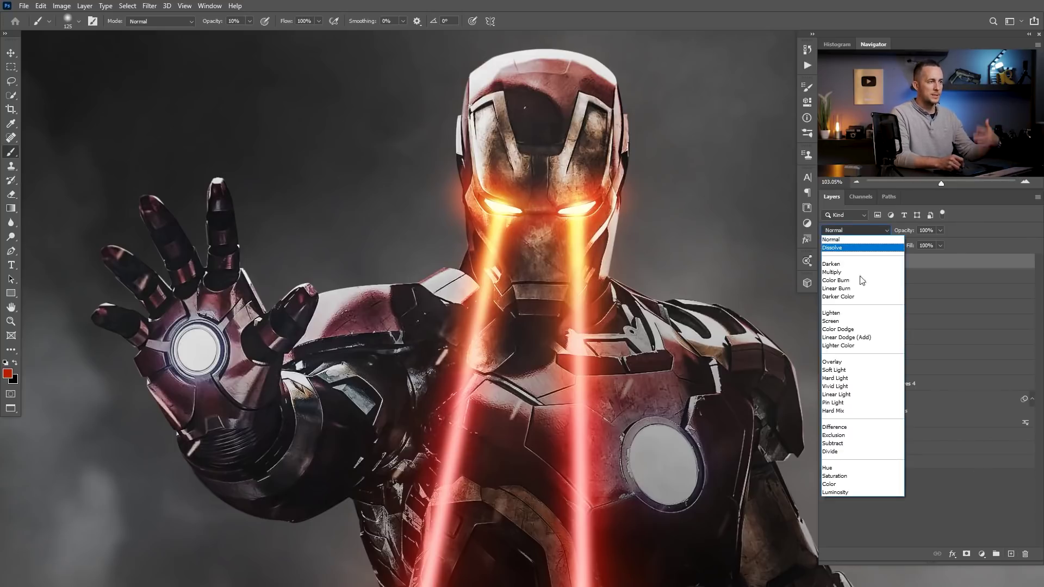
click(853, 337)
click(8, 374)
drag(648, 365, 652, 353)
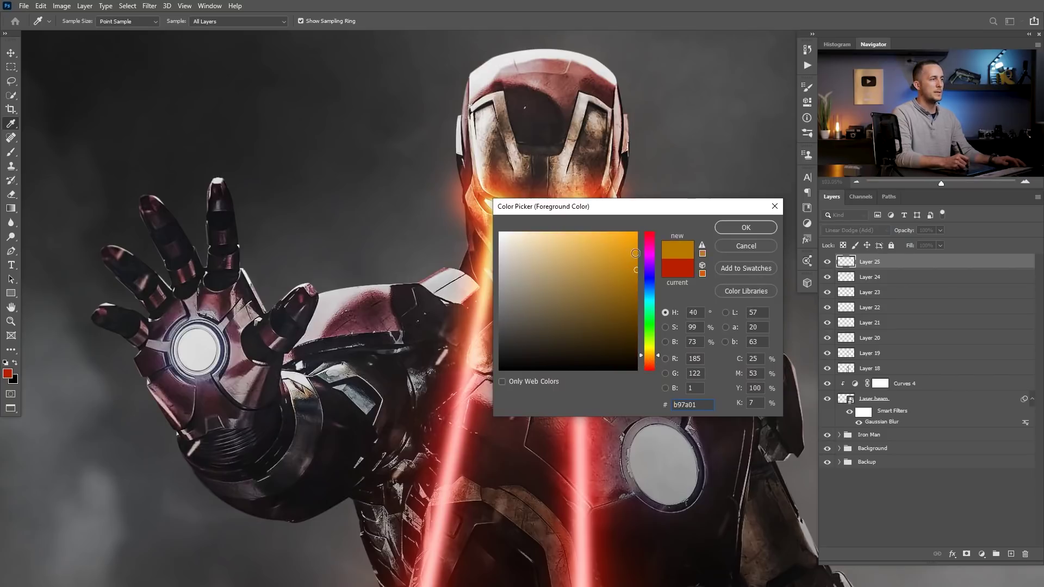
click(635, 253)
click(746, 228)
Paint orange glow over the left eye with a 60 px brush.
key(b)
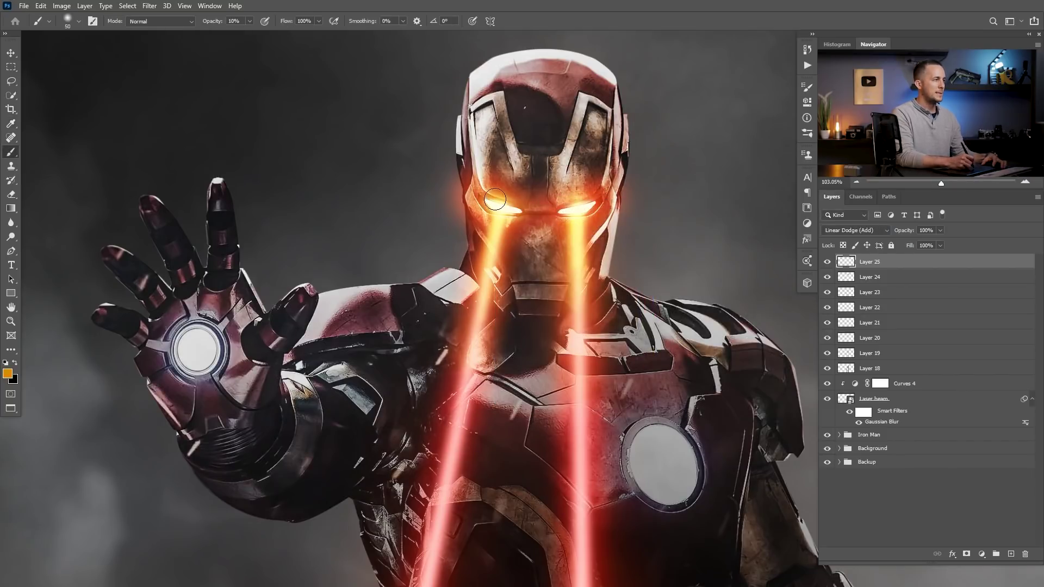
key(bracketright)
mouse_move(493, 194)
mouse_down()
mouse_move(523, 209)
mouse_move(476, 198)
mouse_move(584, 208)
mouse_move(559, 213)
mouse_move(598, 200)
mouse_move(561, 212)
mouse_move(571, 210)
mouse_move(489, 194)
mouse_move(532, 196)
mouse_up()
right_click(516, 220)
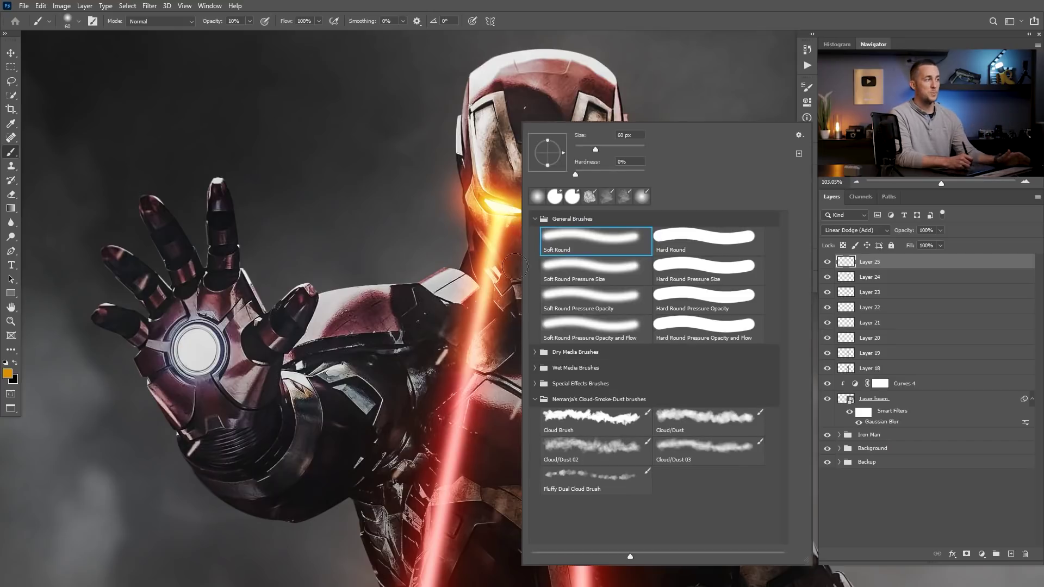
Dab orange haze around both eyes and helmet sides using the Cloud/Dust 02 brush at 20% opacity.
click(595, 445)
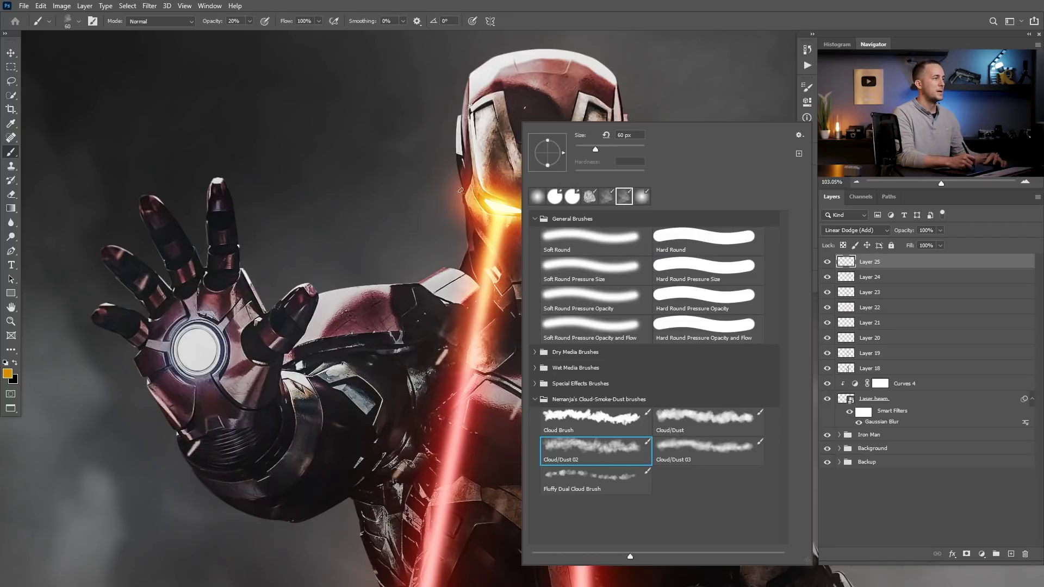
key(Return)
key(2)
click(497, 197)
click(598, 207)
click(593, 210)
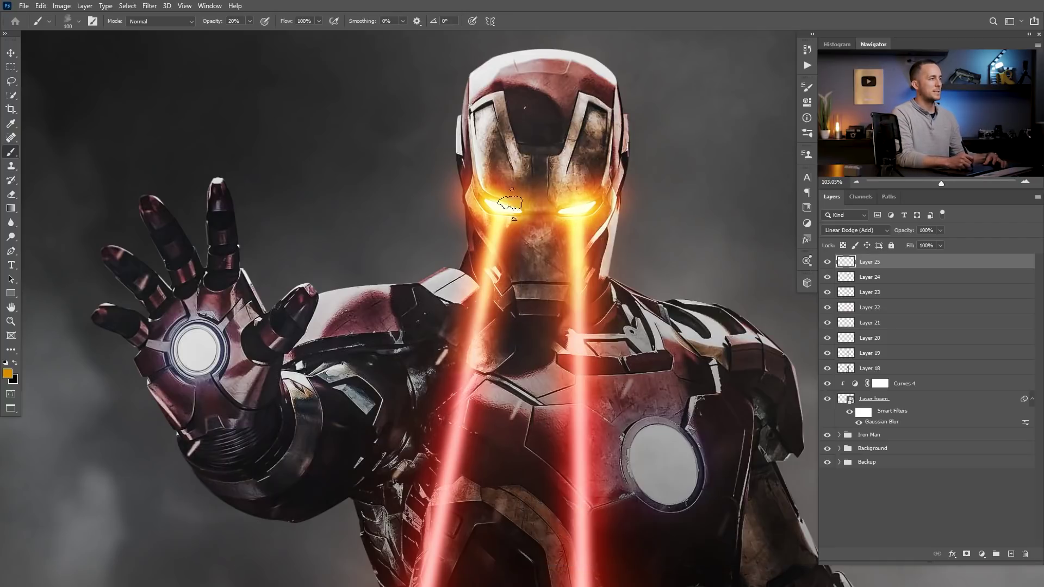
click(620, 193)
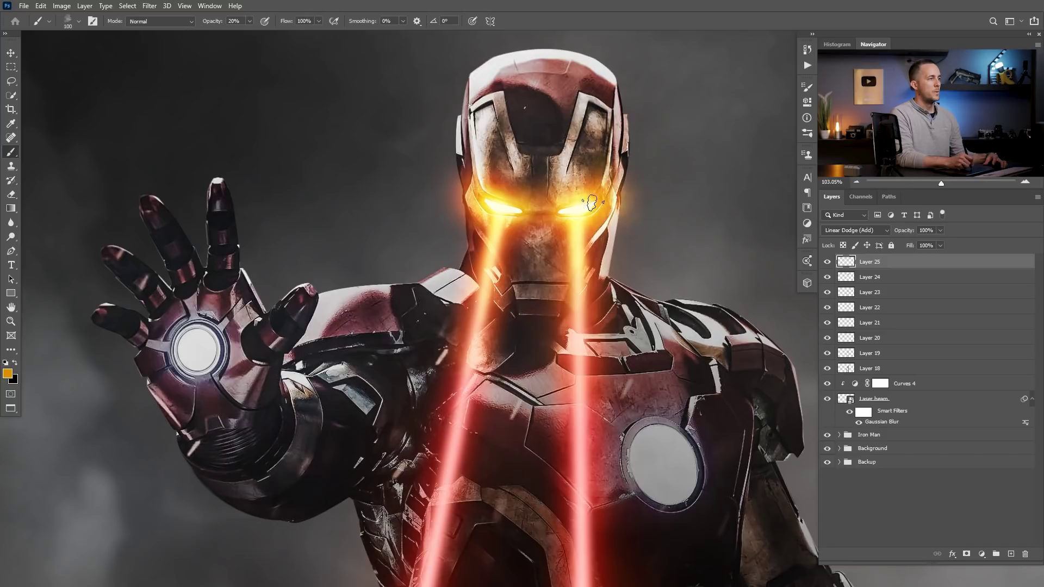
click(625, 185)
click(457, 183)
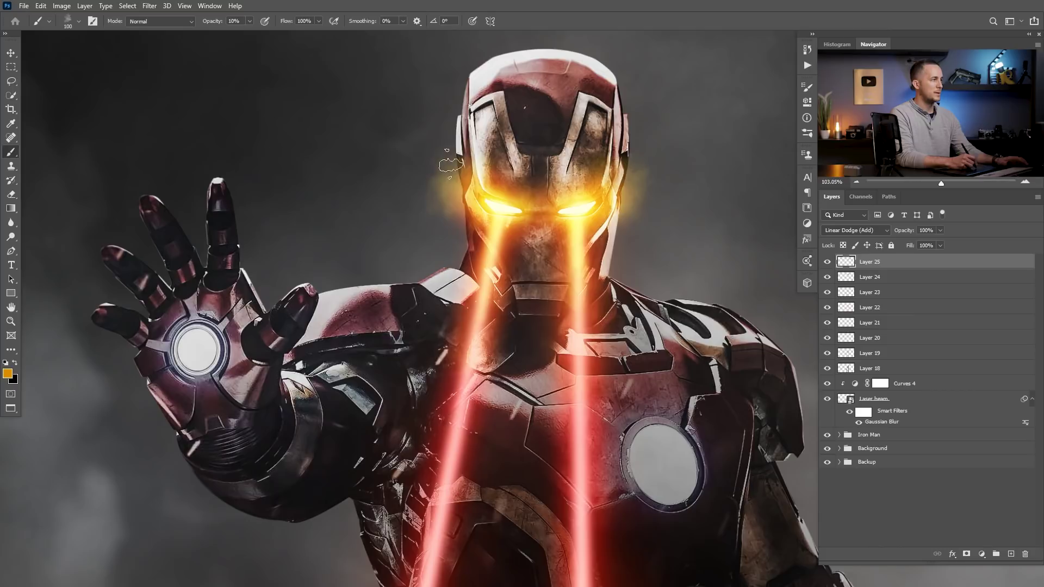
click(451, 169)
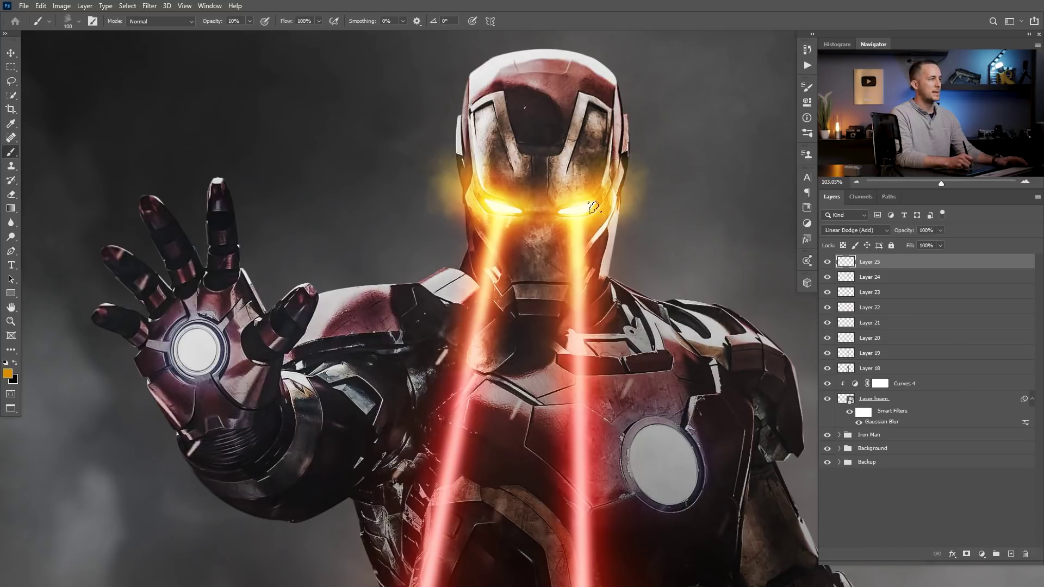
On Layer 24, switch to a darker red-orange 9f3800 with a 100 px brush.
click(848, 278)
click(8, 374)
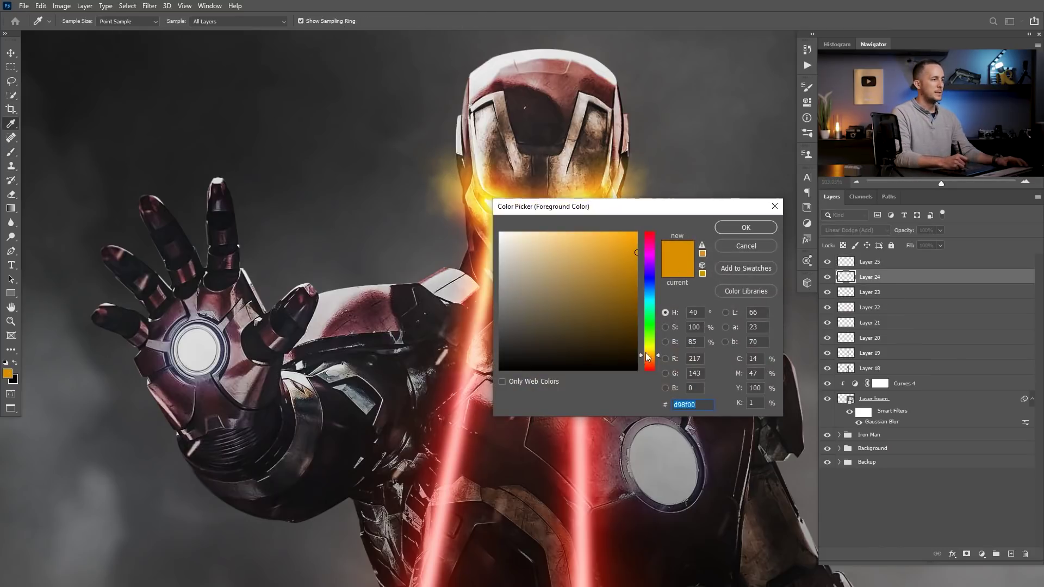
drag(651, 365, 653, 366)
click(633, 292)
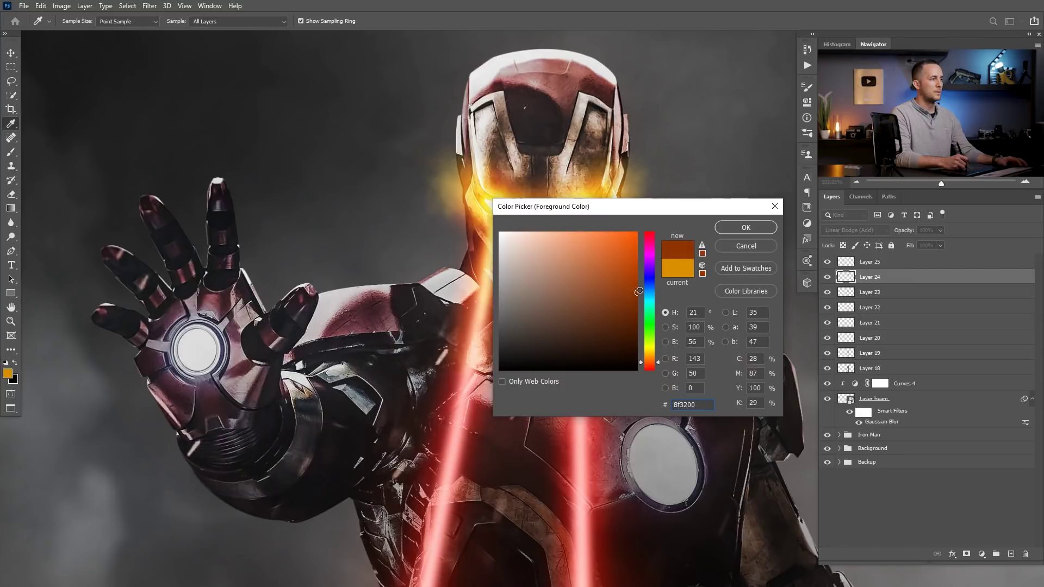
click(734, 227)
key(bracketright)
key(bracketright)
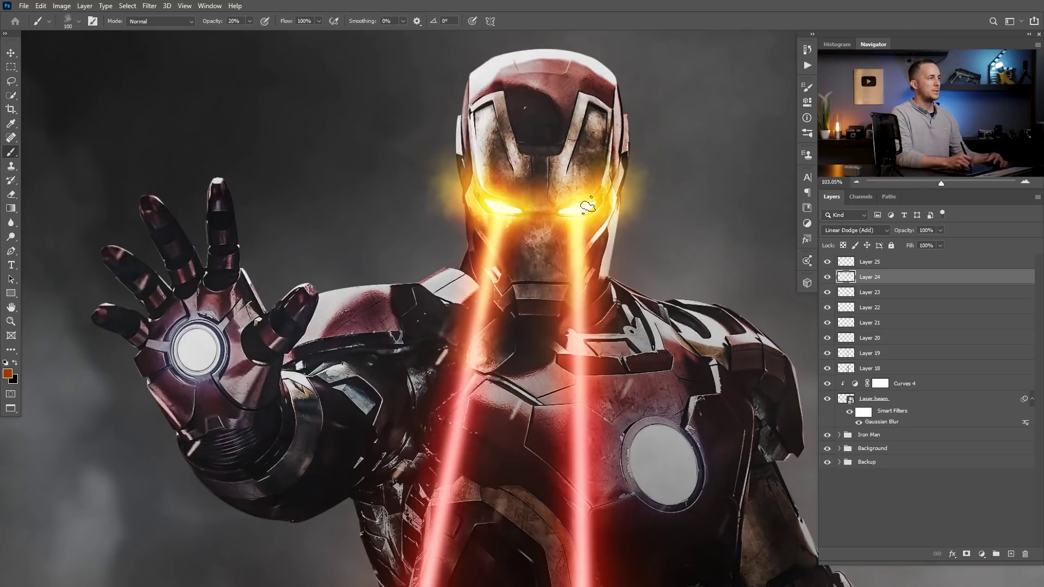
Add Layer 26 in Linear Dodge (Add) with a dark maroon foreground colour.
click(846, 264)
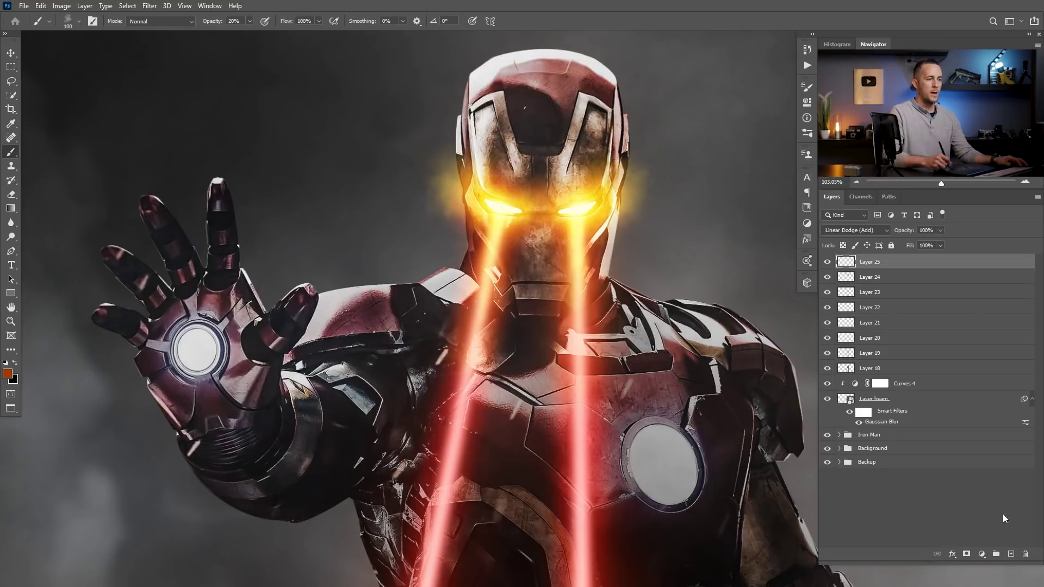
click(855, 230)
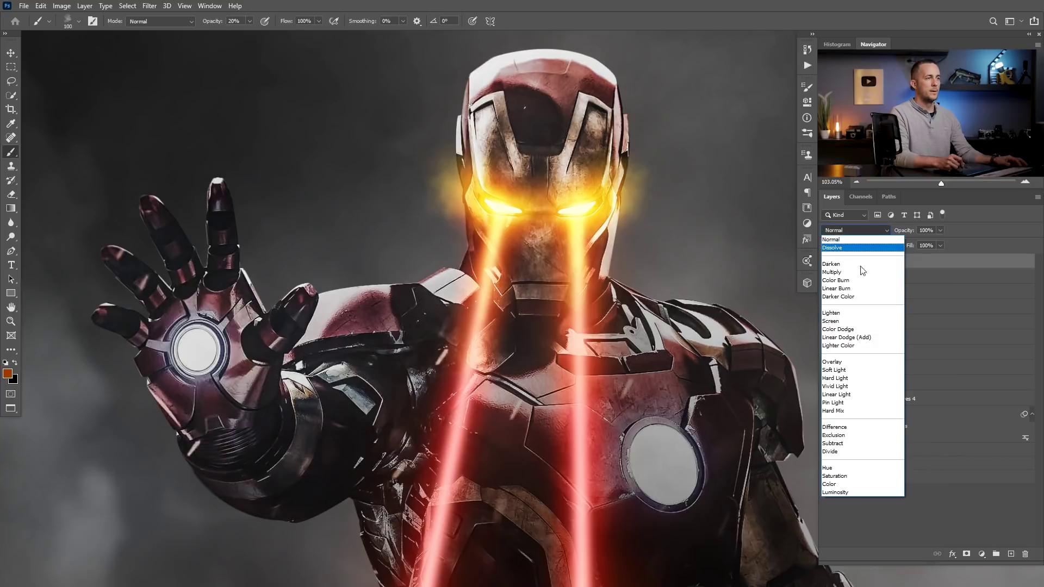
click(857, 337)
click(7, 375)
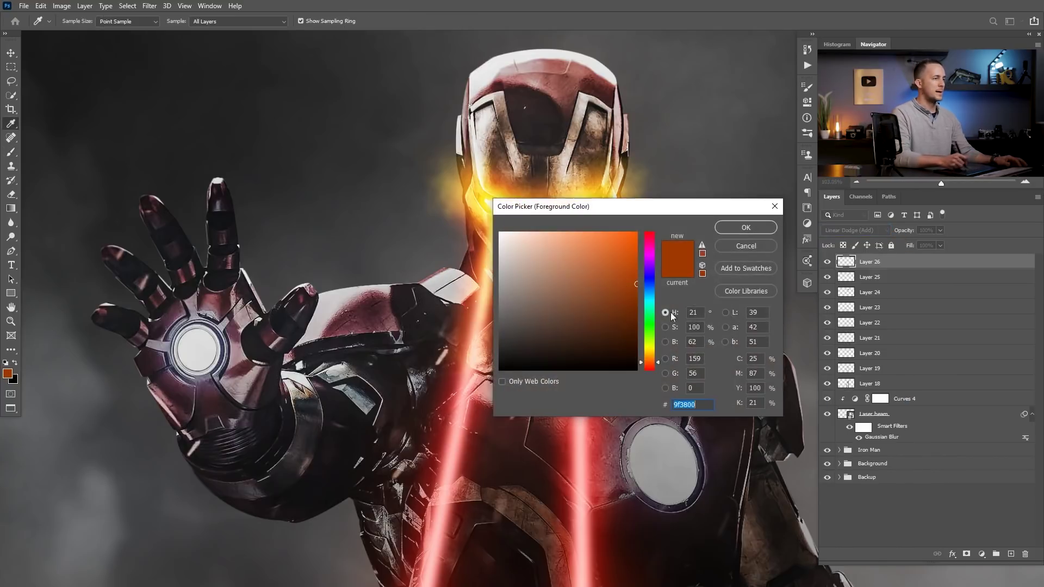
click(650, 368)
drag(635, 316, 634, 323)
click(746, 228)
Size the brush to 150 and zoom out to judge the red haze across the image.
key(b)
key(bracketleft)
key(bracketleft)
key(bracketleft)
key(bracketleft)
key(bracketleft)
key(bracketleft)
key(bracketleft)
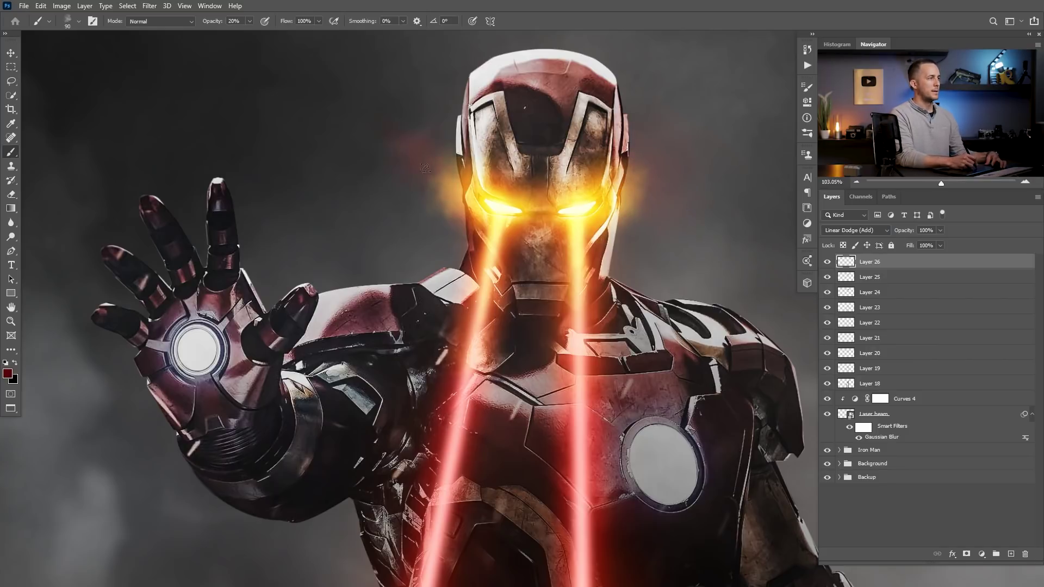
key(bracketright)
key(bracketright)
key(bracketright)
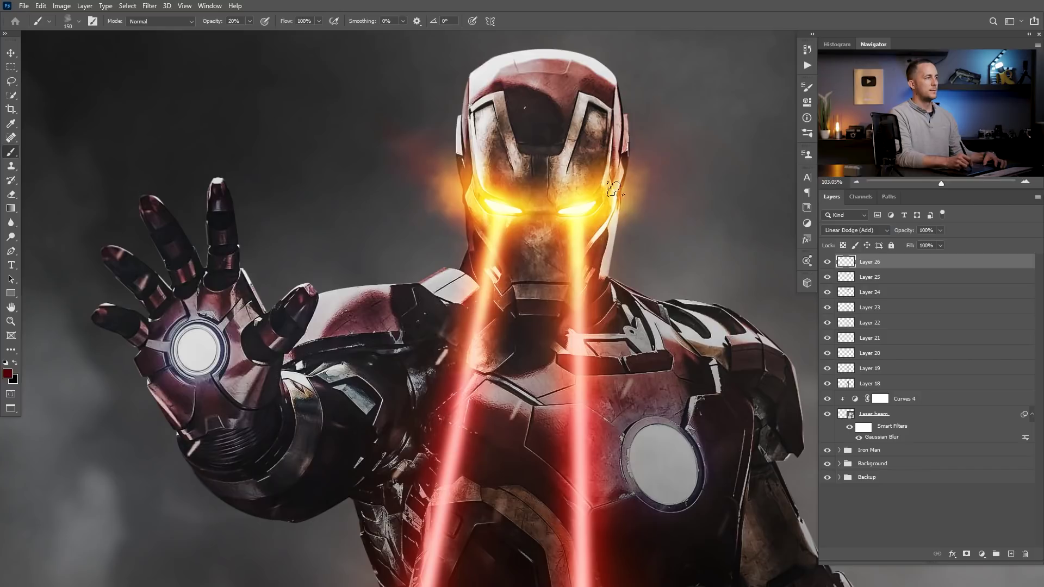
mouse_move(610, 190)
mouse_down()
mouse_move(527, 183)
mouse_move(564, 179)
mouse_up()
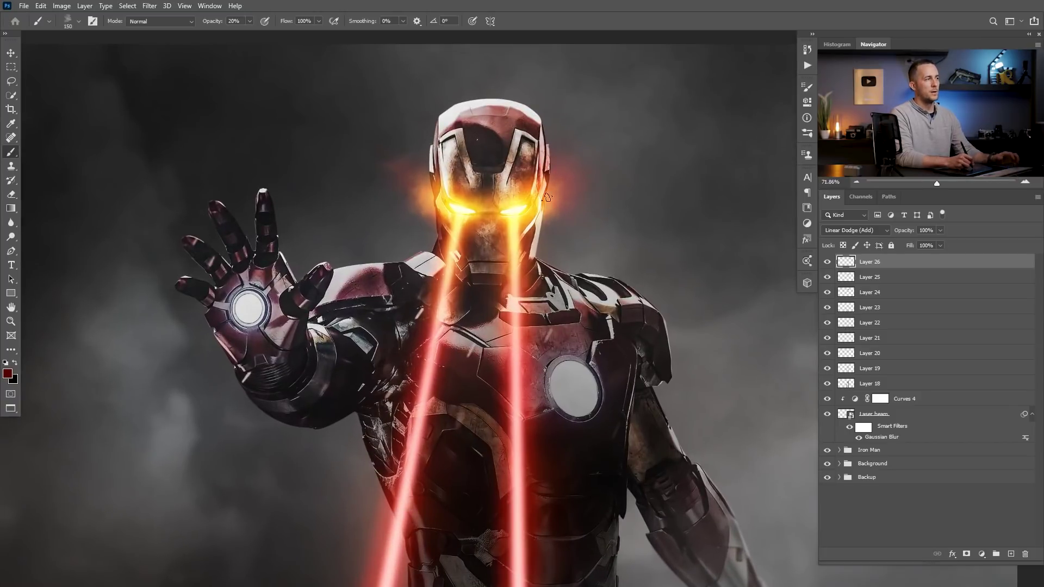
mouse_move(520, 204)
mouse_down()
mouse_move(507, 232)
mouse_move(525, 327)
mouse_move(514, 423)
mouse_up()
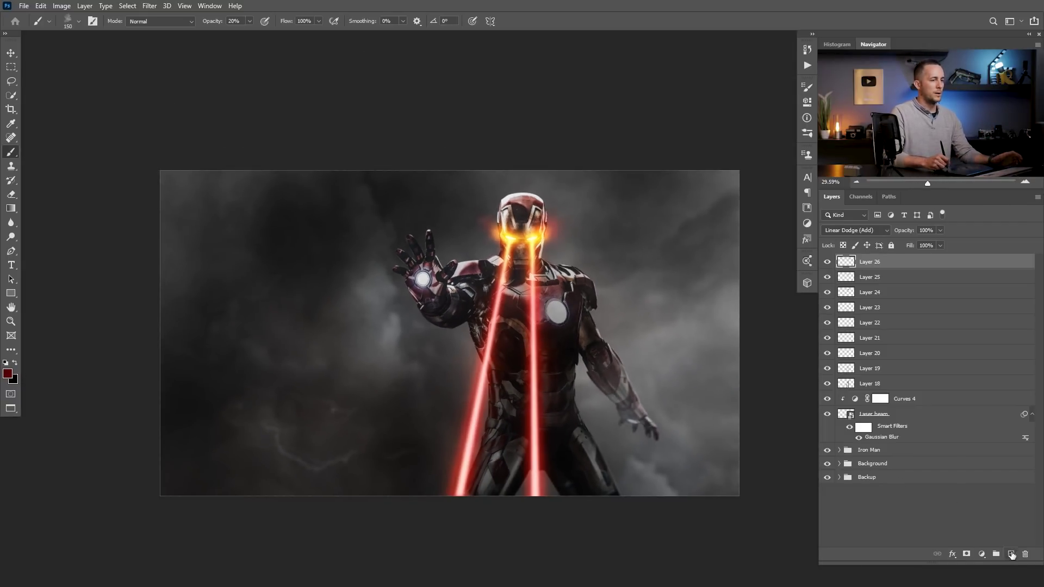
Add Layer 27 in Linear Dodge (Add) and resize the brush around 700.
click(1012, 555)
click(858, 230)
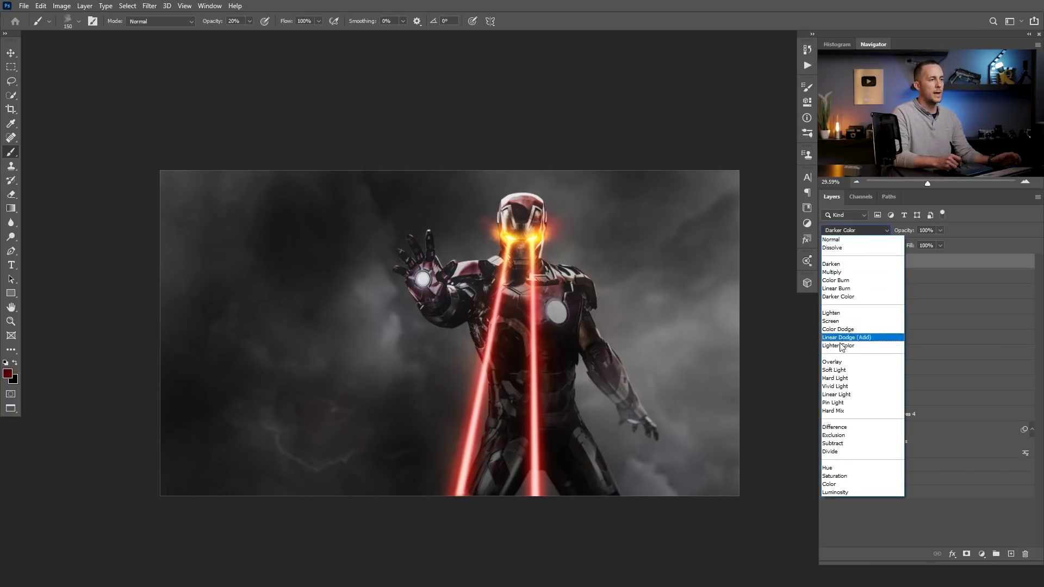
click(849, 338)
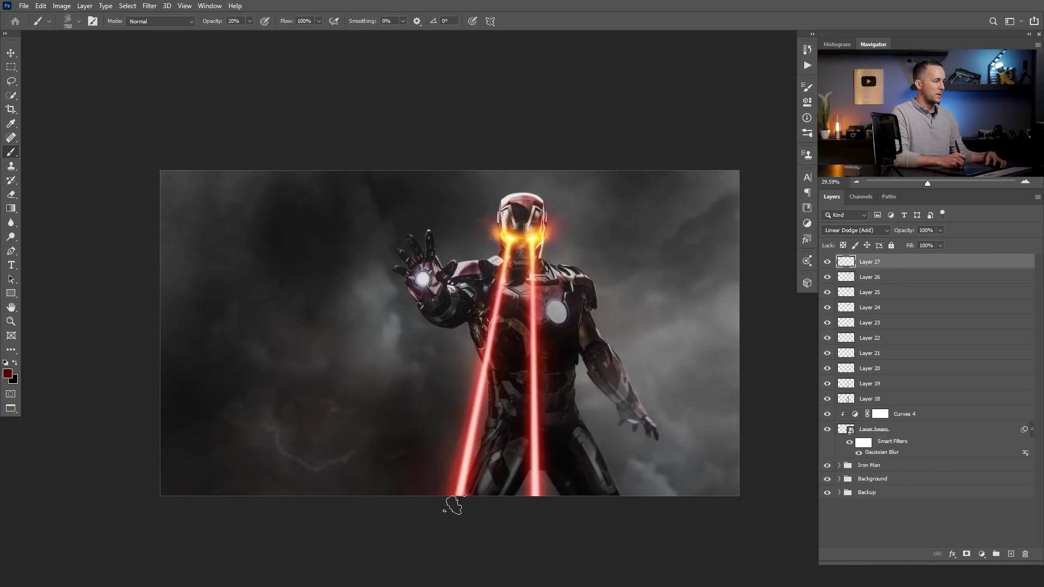
key(bracketright)
key(bracketright)
key(bracketright)
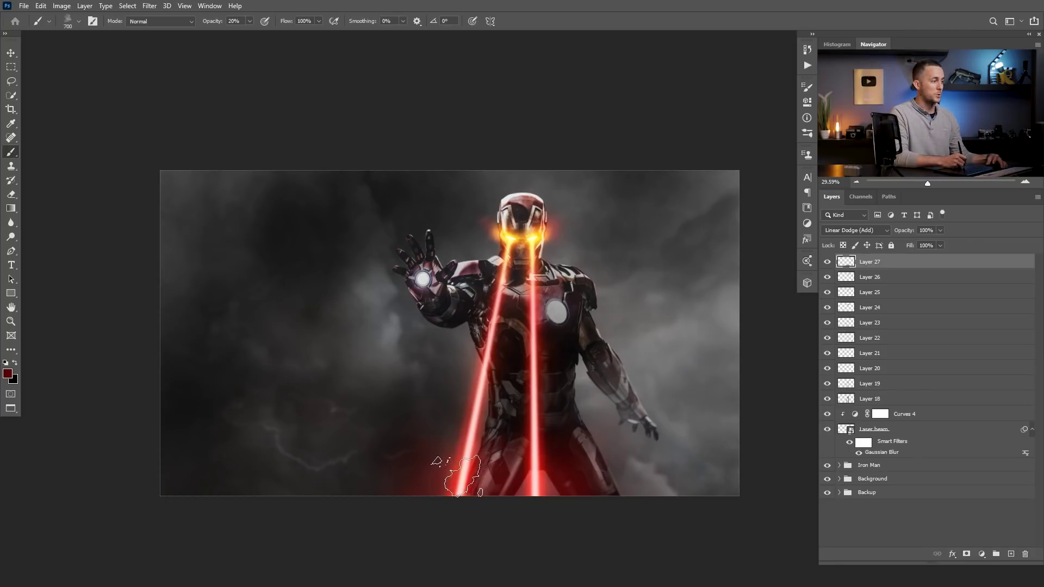
key(bracketleft)
key(bracketleft)
key(bracketleft)
scroll(517, 301, up, 3)
Add Layer 28 set to Linear Dodge (Add) blending.
click(1011, 553)
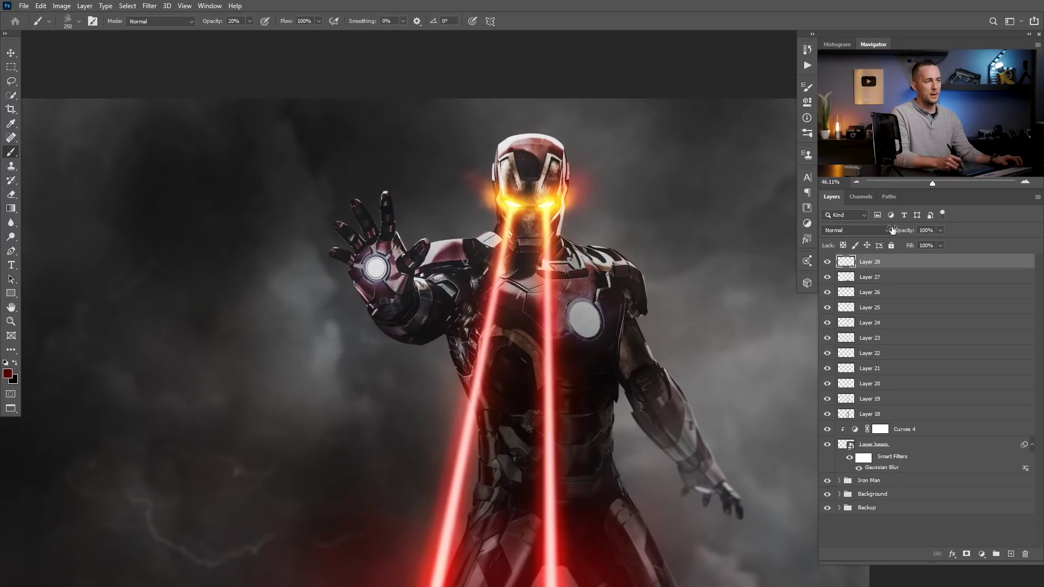
click(885, 228)
click(859, 333)
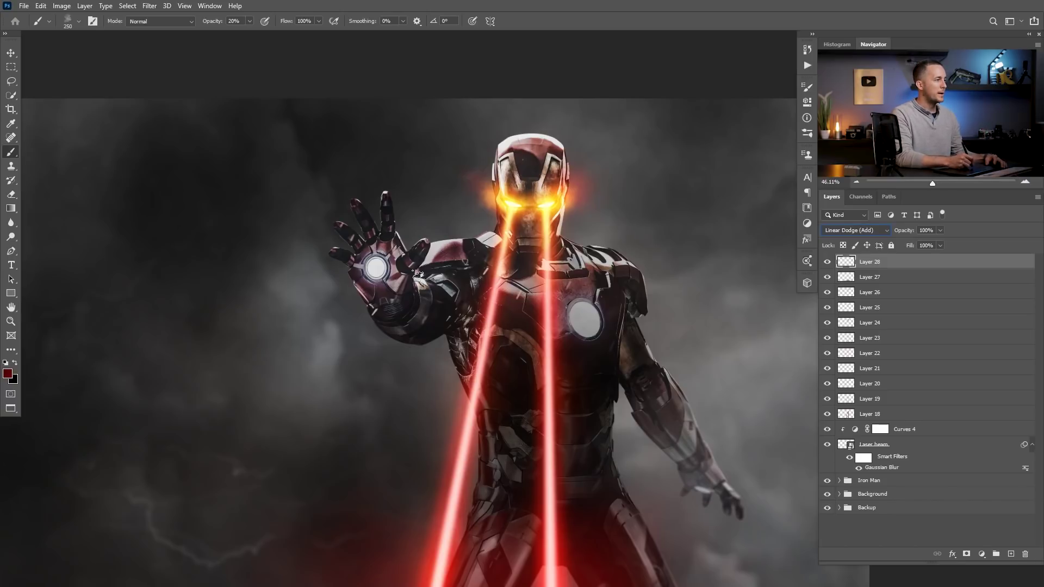
Switch to the Soft Round brush at 10% opacity.
right_click(313, 294)
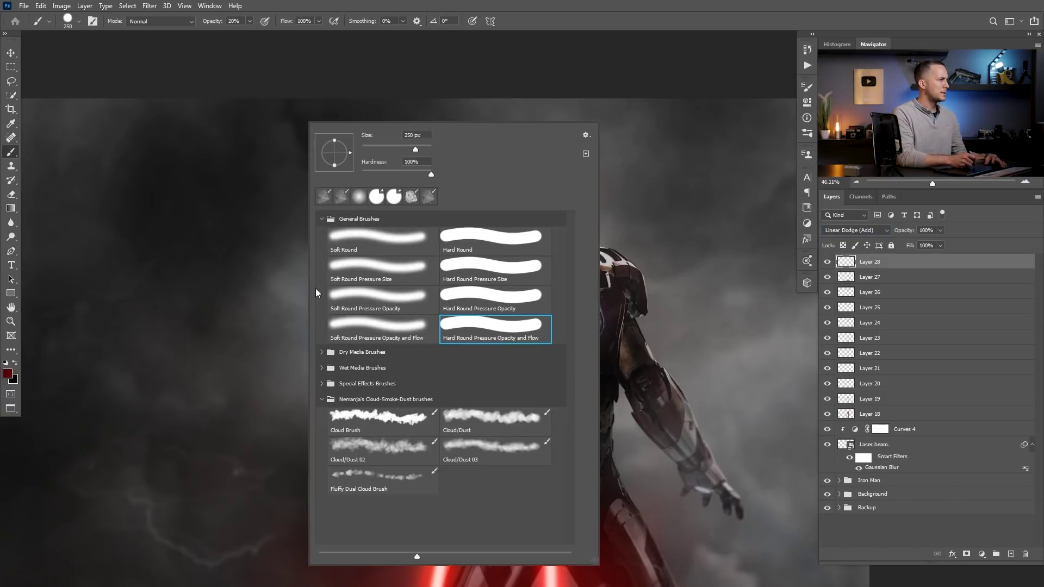
click(360, 234)
click(322, 296)
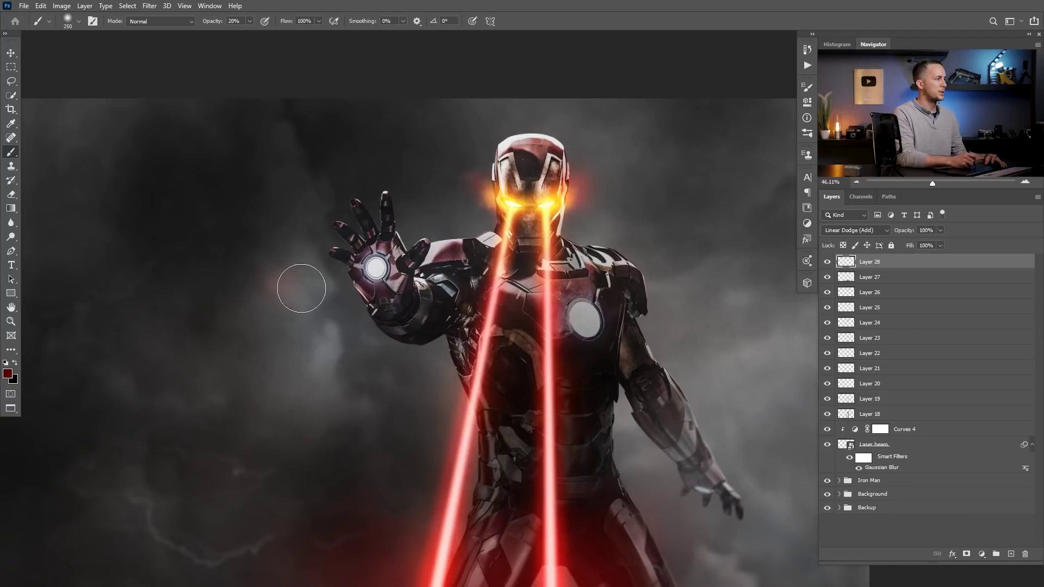
key(bracketright)
key(1)
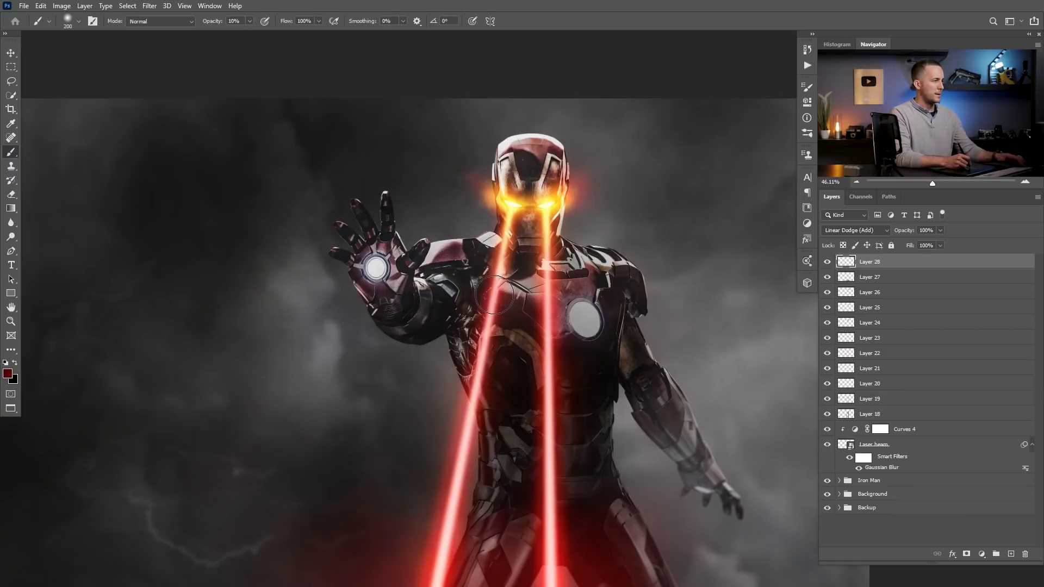
Paint a pinker glow over the palm repulsor, resizing the brush between 100 and 300 px.
key(bracketleft)
key(bracketleft)
key(bracketleft)
key(bracketleft)
key(bracketleft)
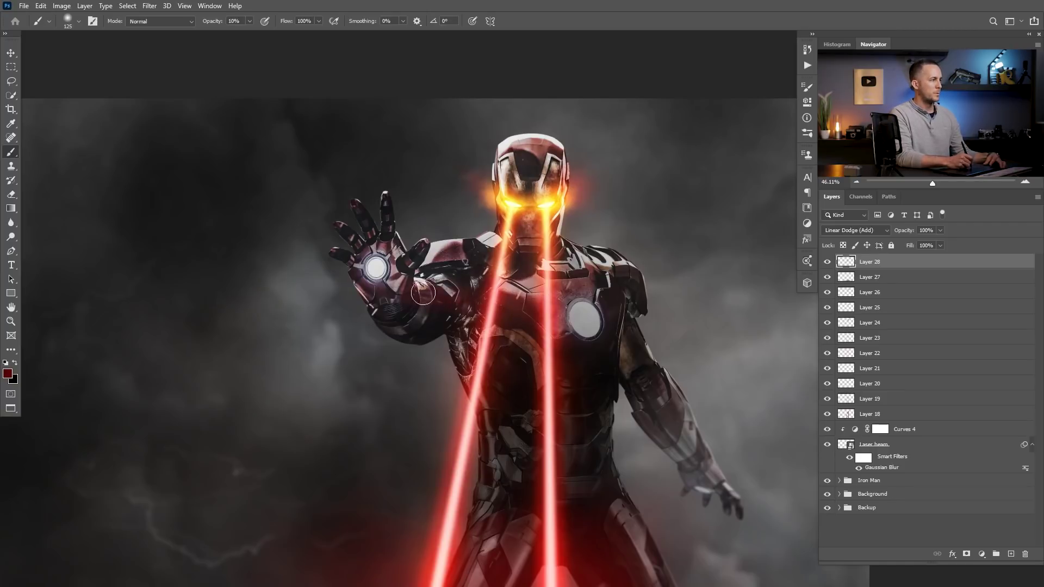
key(bracketleft)
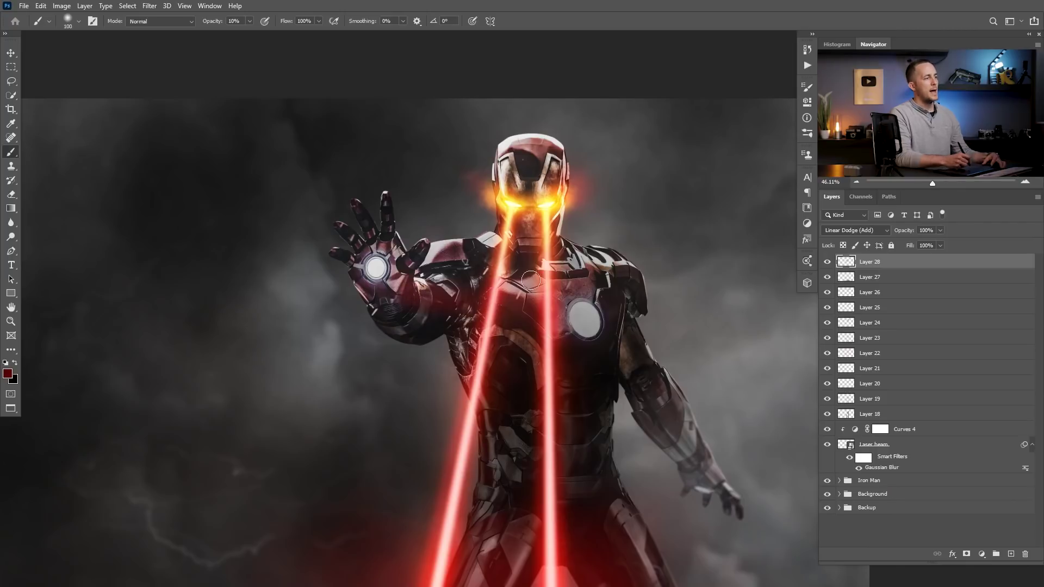
key(bracketright)
key(bracketright)
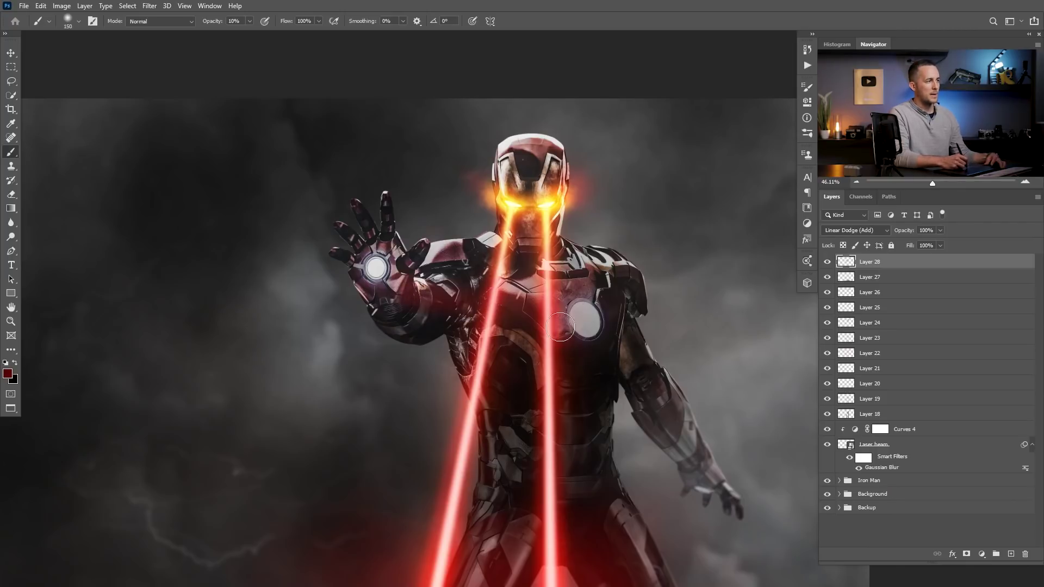
scroll(536, 460, down, 5)
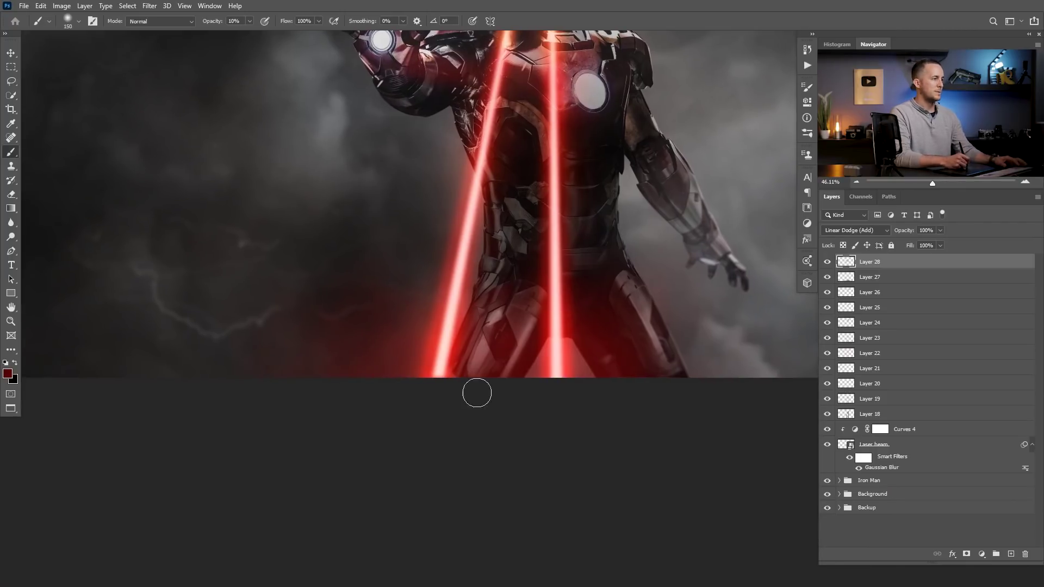
scroll(620, 318, up, 4)
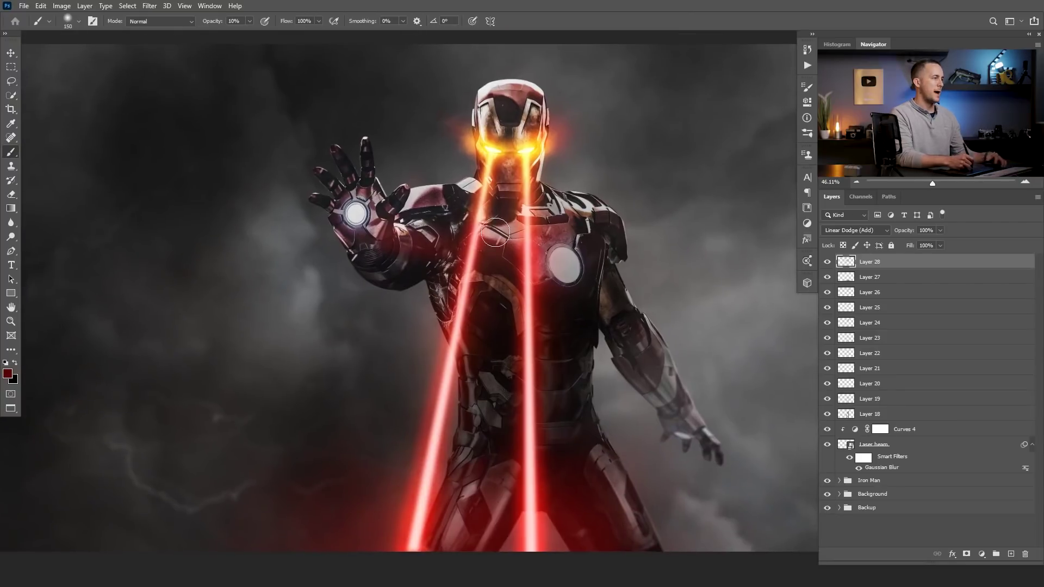
key(bracketright)
key(bracketright)
key(bracketright)
key(bracketright)
mouse_move(359, 215)
mouse_down()
mouse_move(348, 207)
mouse_move(362, 217)
mouse_move(352, 216)
mouse_up()
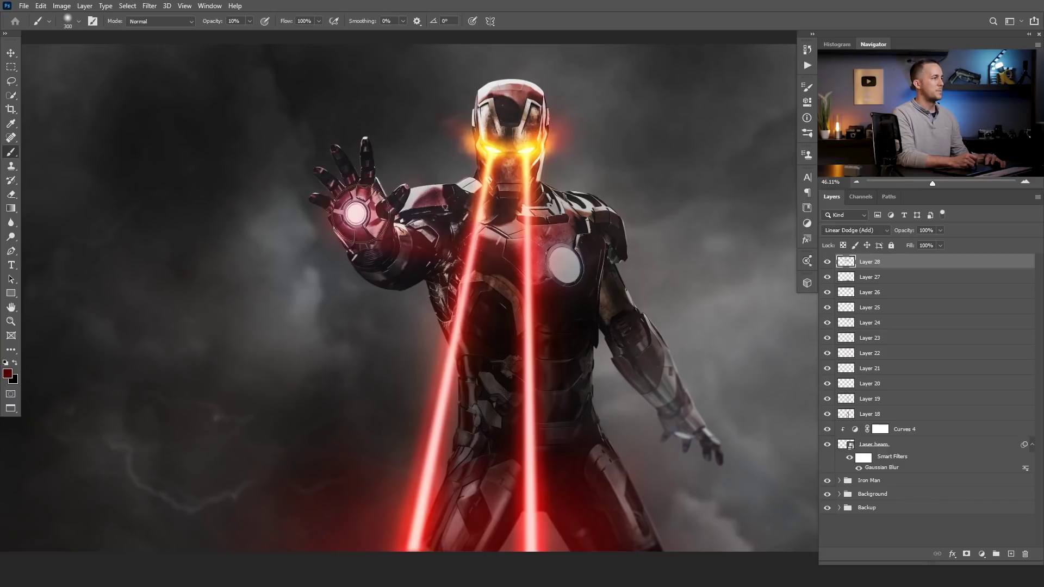
Add Layer 29 in Linear Dodge (Add) and pick an orange-red painting colour.
click(996, 553)
click(865, 231)
click(863, 338)
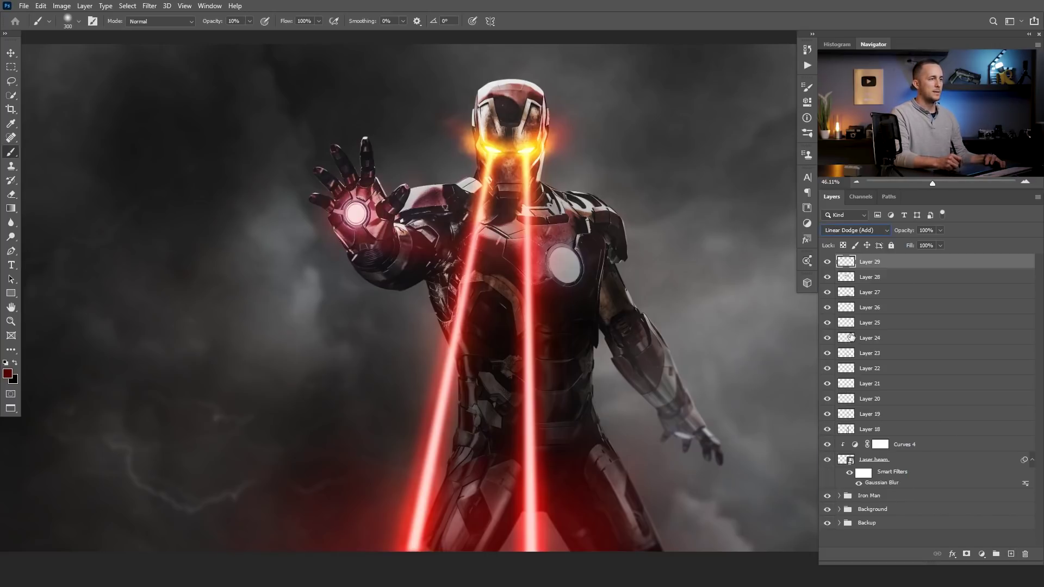
click(8, 374)
drag(628, 274, 637, 260)
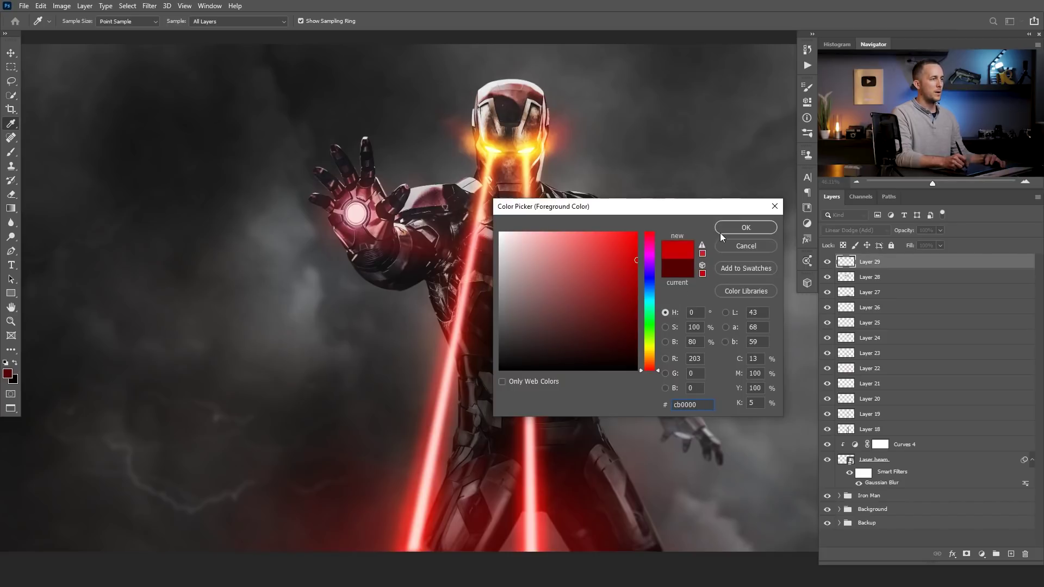
drag(654, 370, 654, 366)
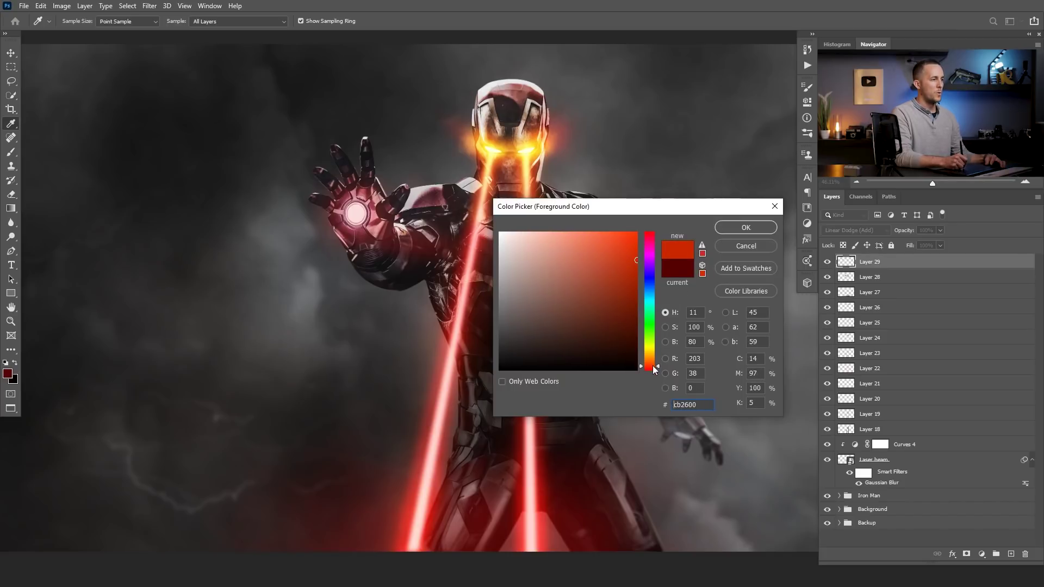
click(718, 226)
key(b)
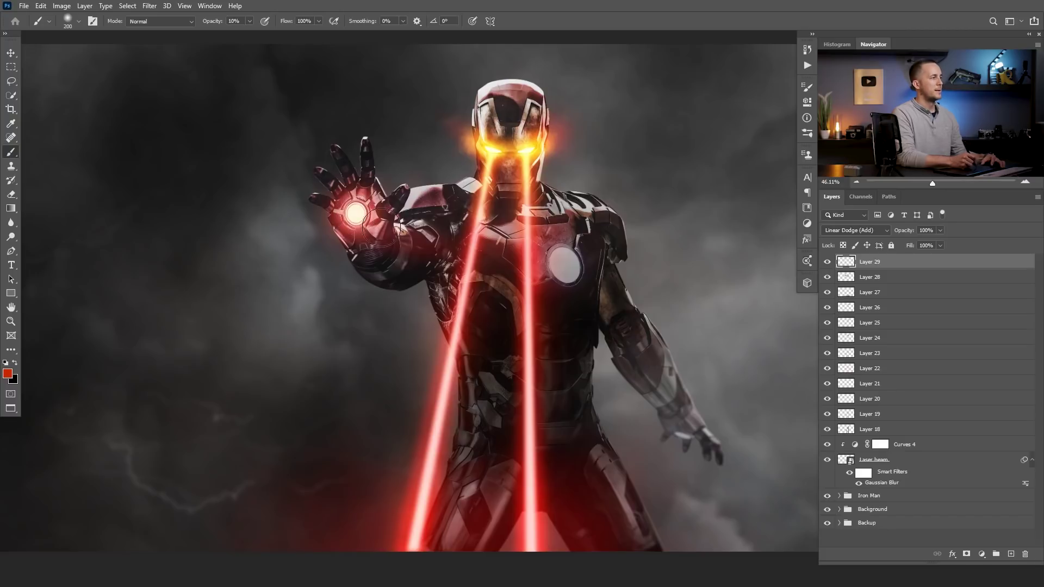
Add Layer 30 in Linear Dodge (Add) with vivid orange cb6400 and a 125 px brush.
click(1011, 554)
click(854, 230)
click(847, 337)
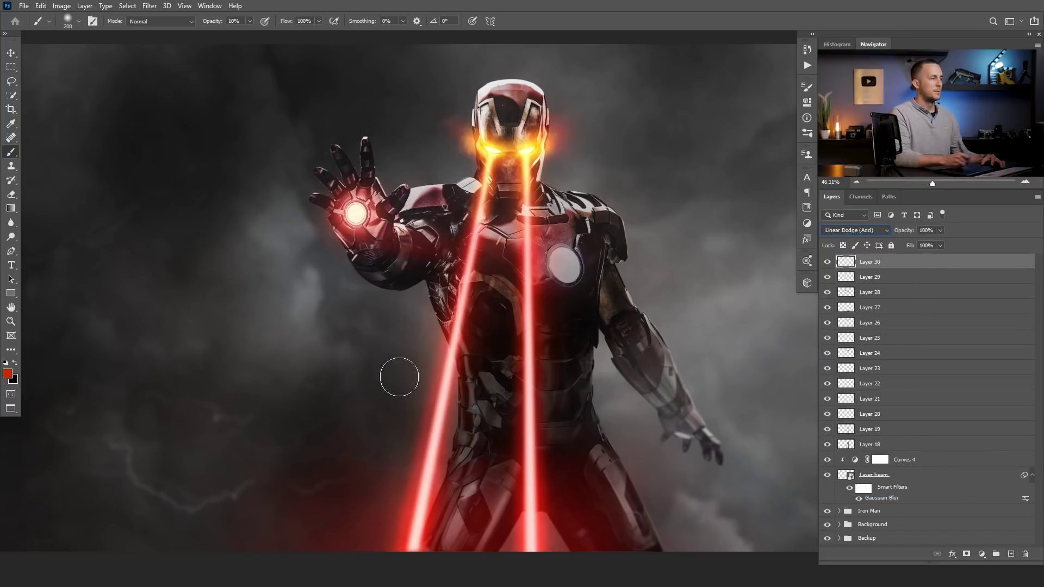
click(7, 373)
drag(654, 362, 655, 359)
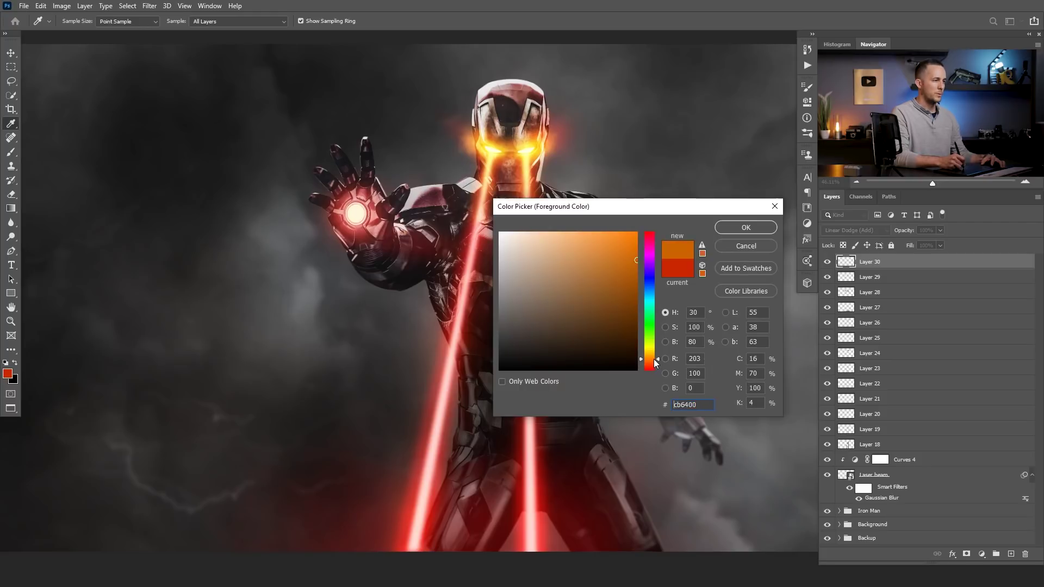
drag(637, 260, 637, 234)
click(728, 228)
key(b)
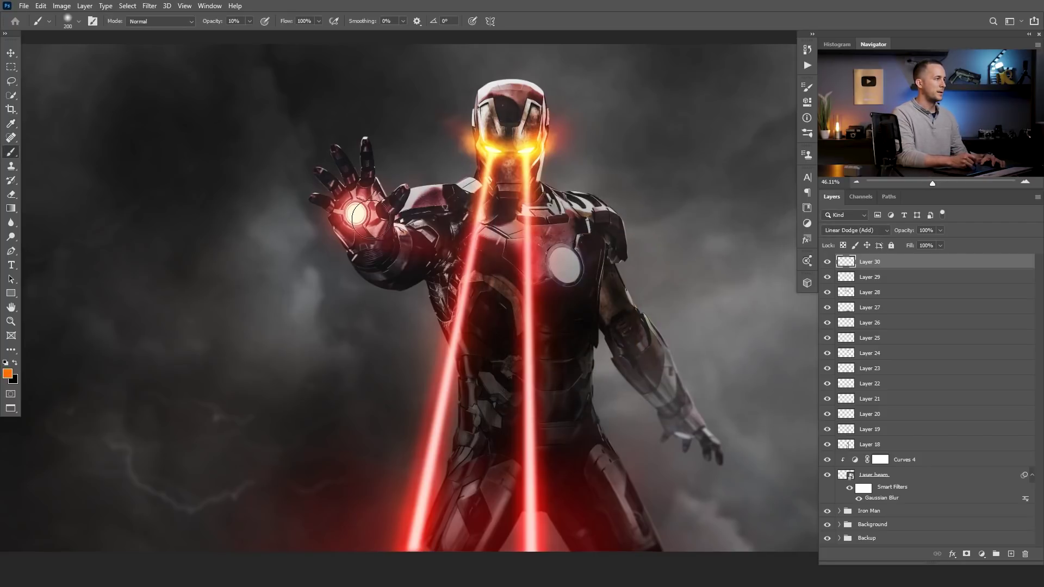
key(bracketleft)
key(bracketleft)
key(bracketleft)
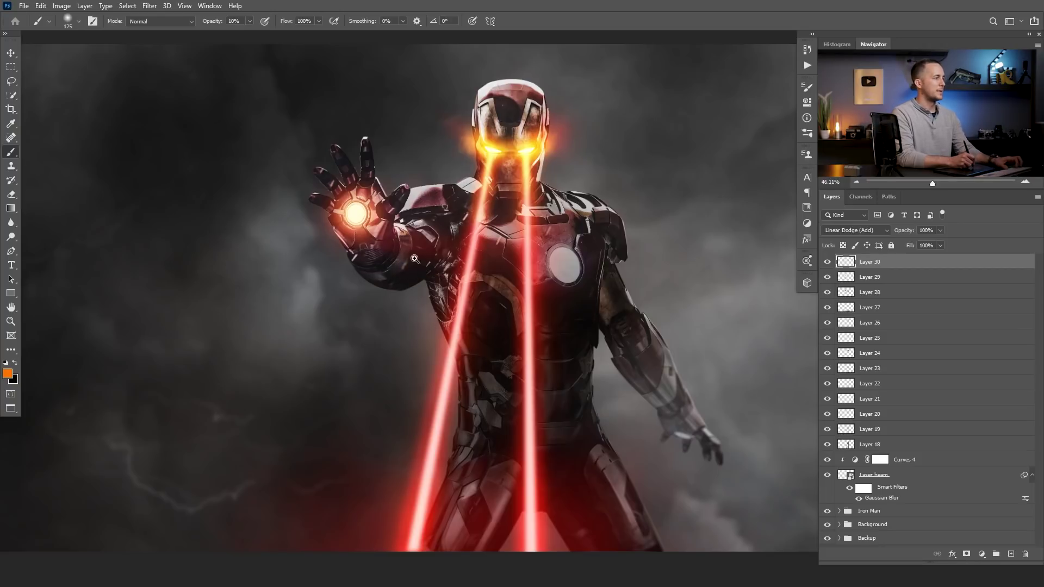
drag(412, 268, 398, 268)
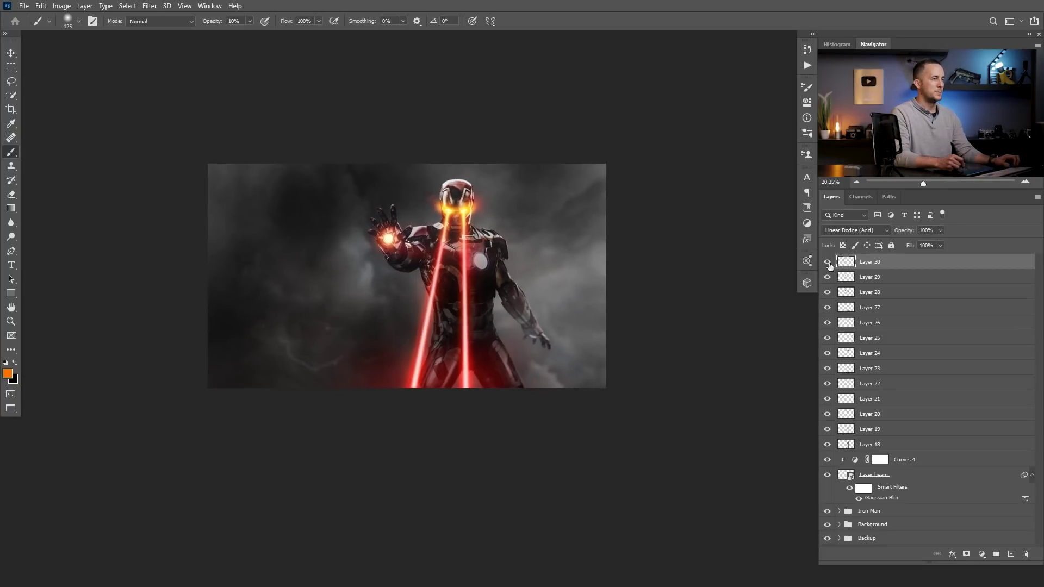
Compare the palm glow by toggling Layers 28–30, then group Layer 30 through Laser beam.
click(827, 293)
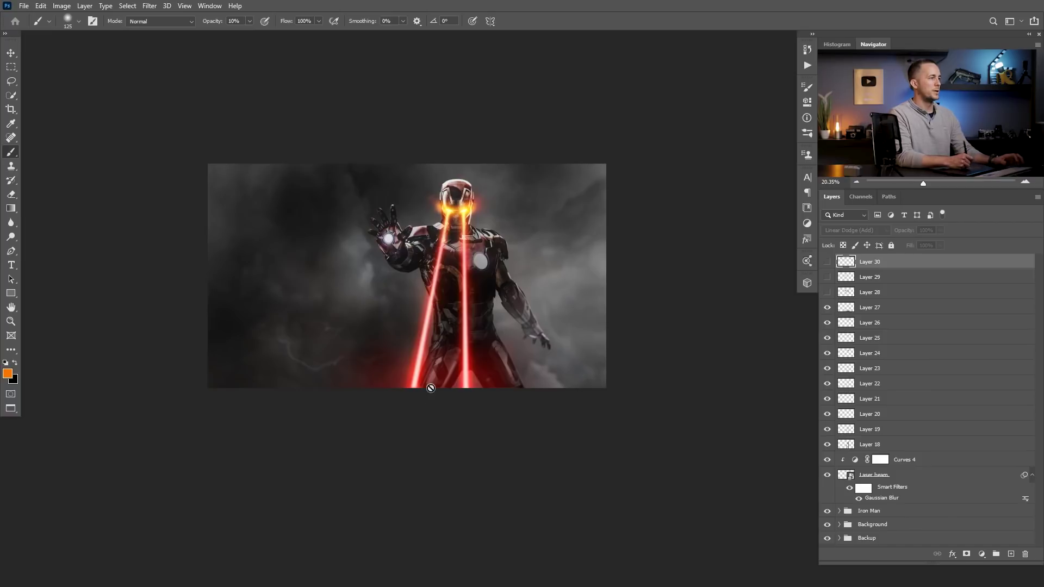
drag(827, 262, 827, 292)
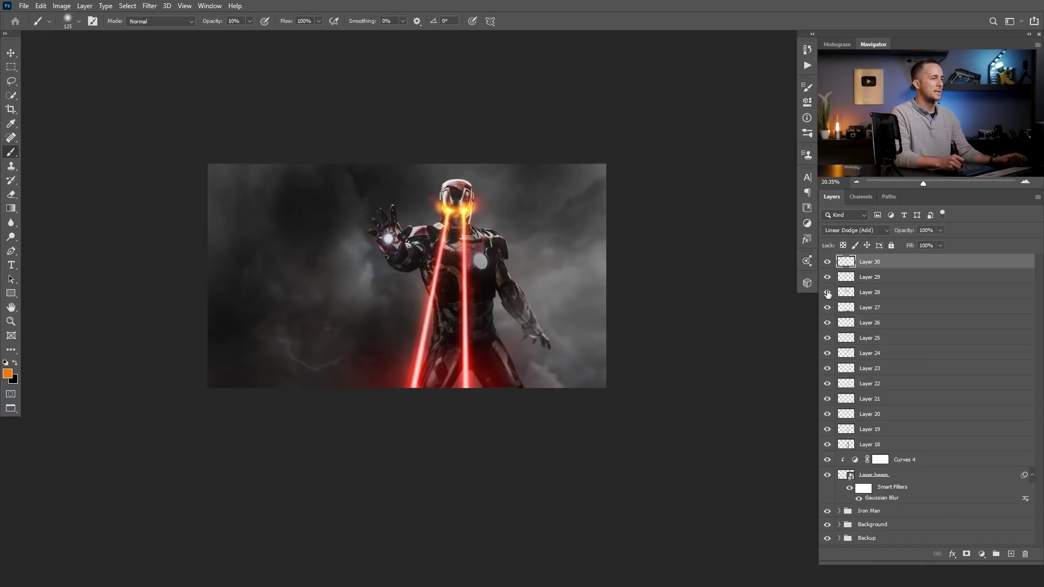
shift+click(848, 475)
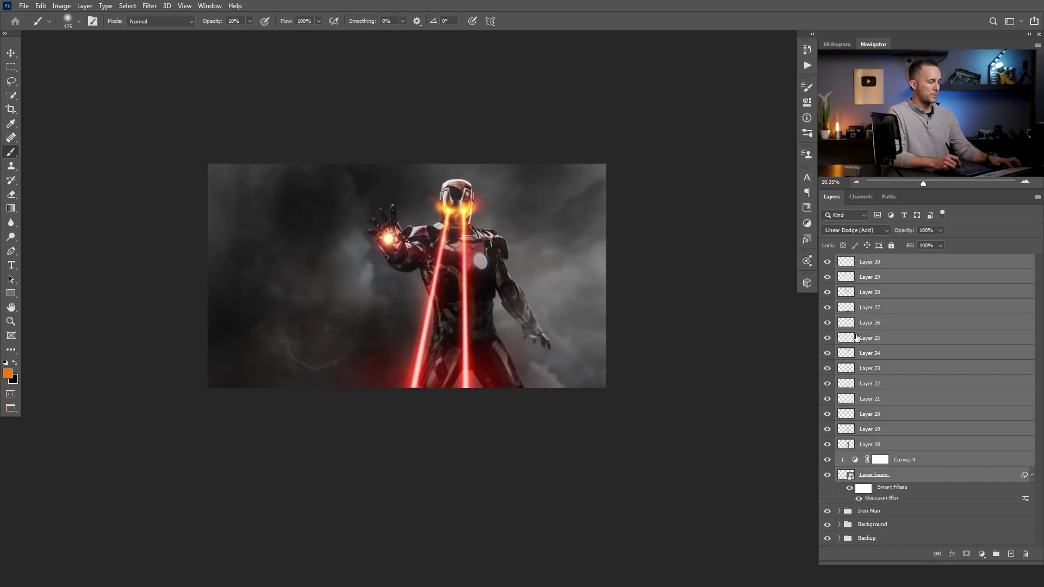
key(ctrl+g)
Rename the new group to Effect and toggle its visibility to compare.
double_click(869, 263)
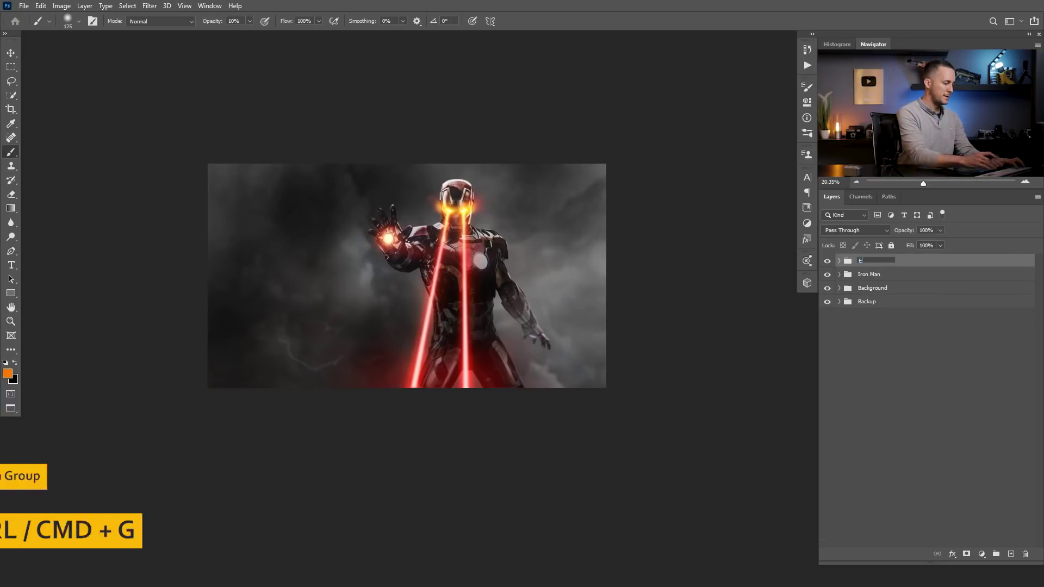
text(E)
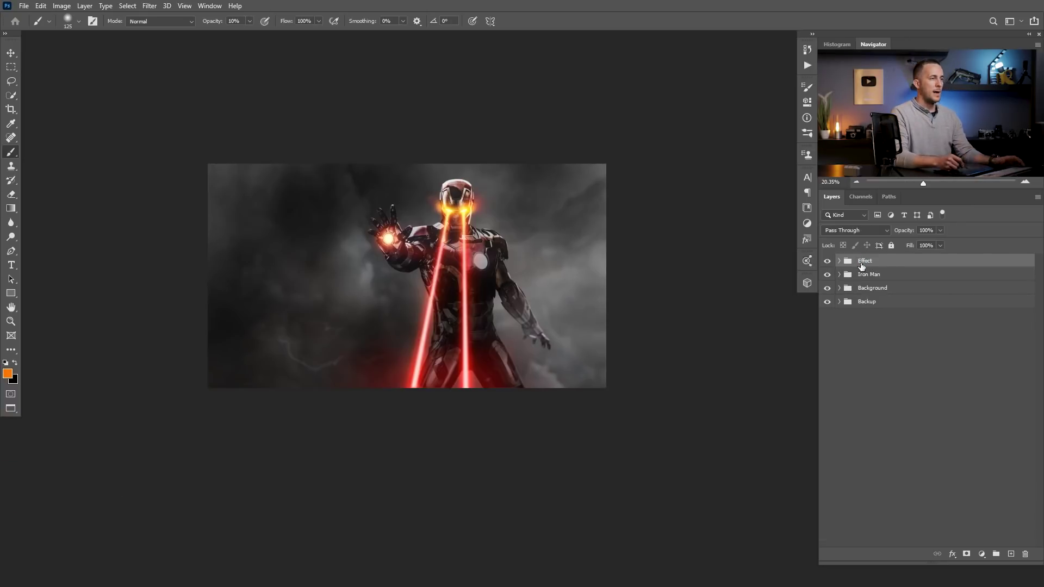
click(827, 261)
click(827, 262)
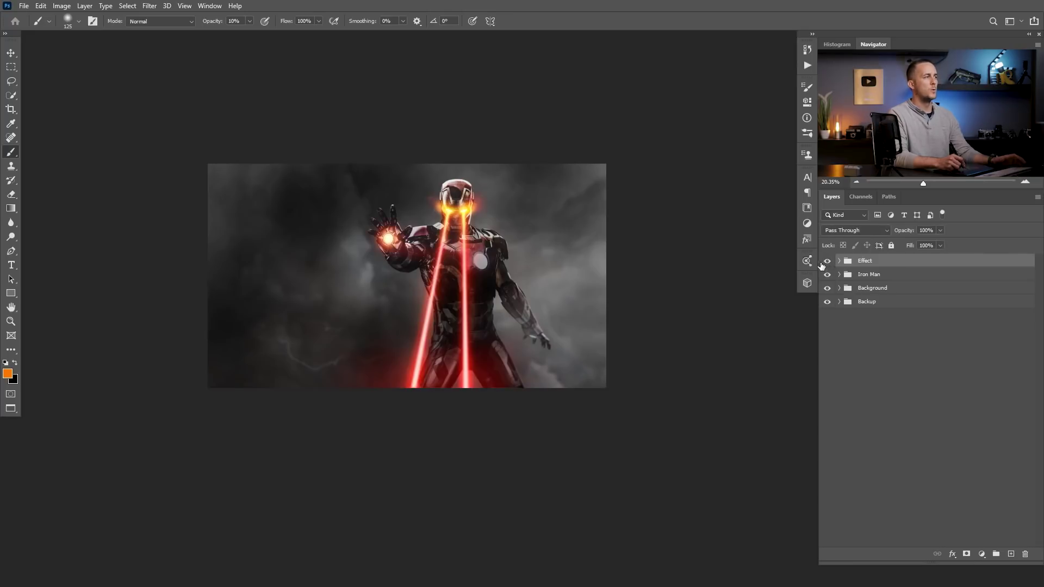